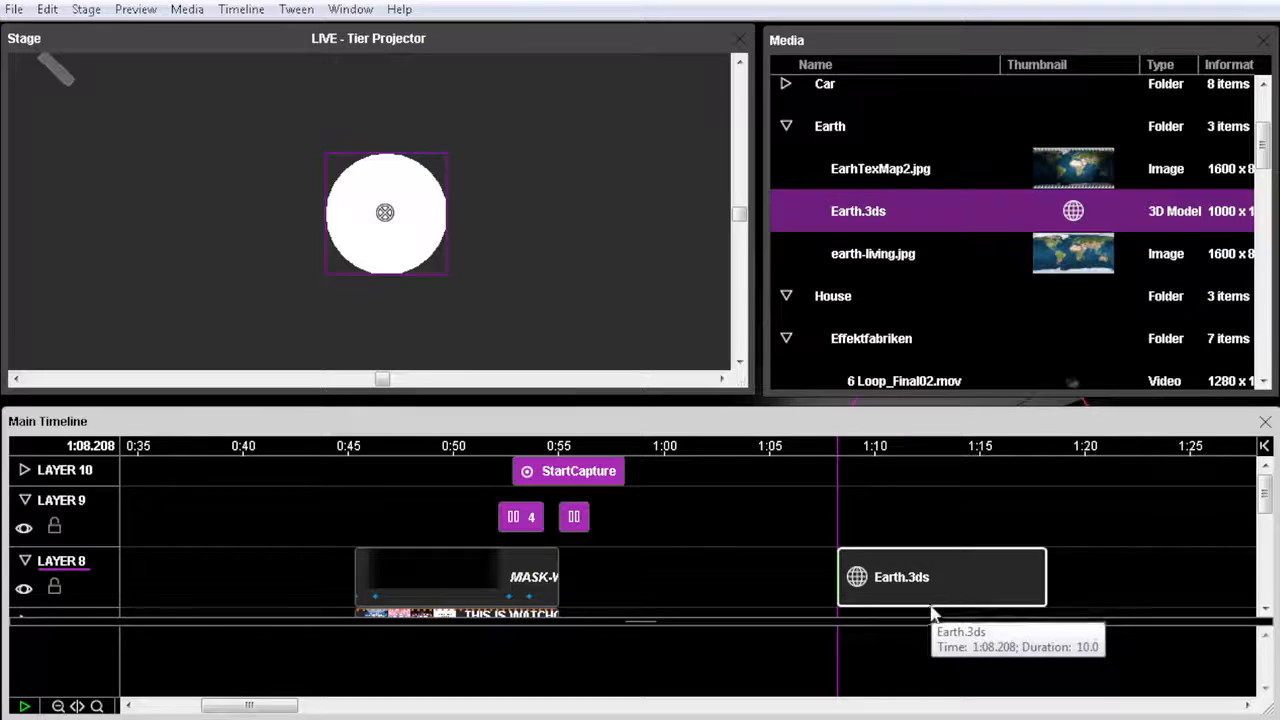
Add a Rotation Y tween to the Earth.3ds cue with a keyframe at -45° near its start and preview it.
key(ctrl+alt+y)
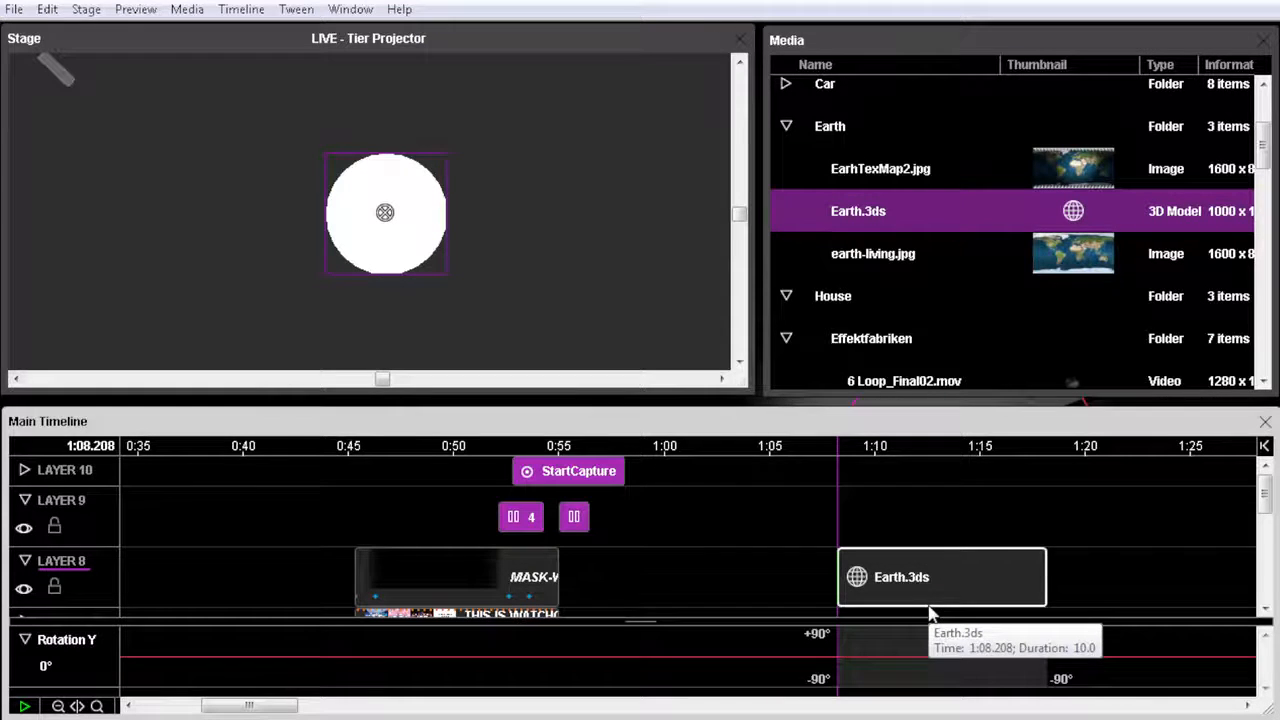
mouse_move(864, 658)
mouse_down()
mouse_move(858, 645)
mouse_move(868, 671)
mouse_up()
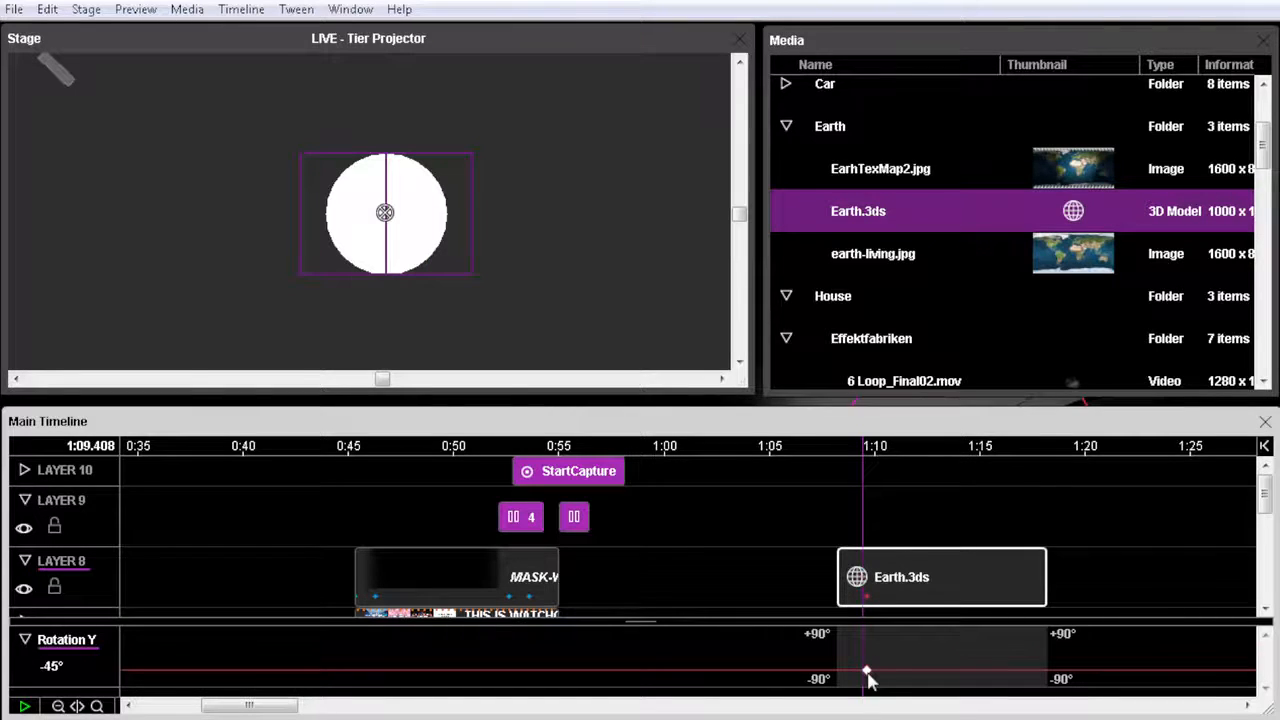
key(space)
click(868, 590)
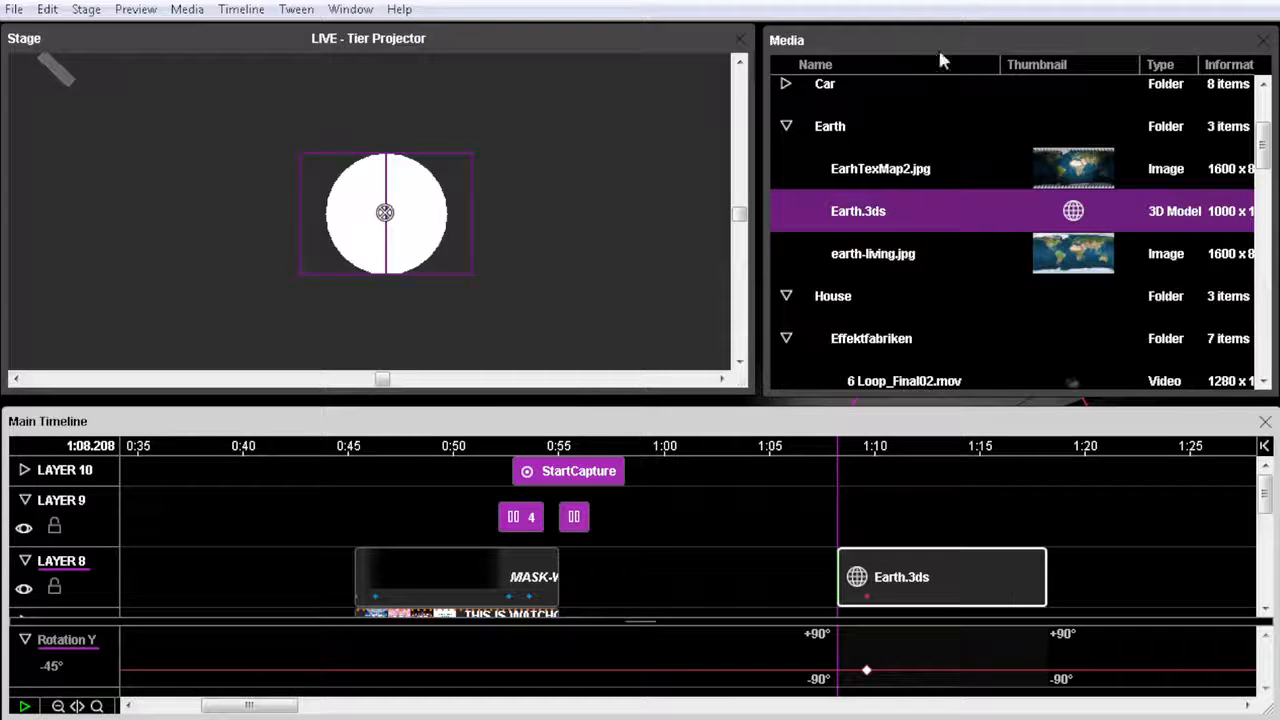
Texture the Earth model on the stage with EarhTexMap2.jpg and adjust its Rotation Y keyframe to -18.8°.
click(887, 170)
click(980, 590)
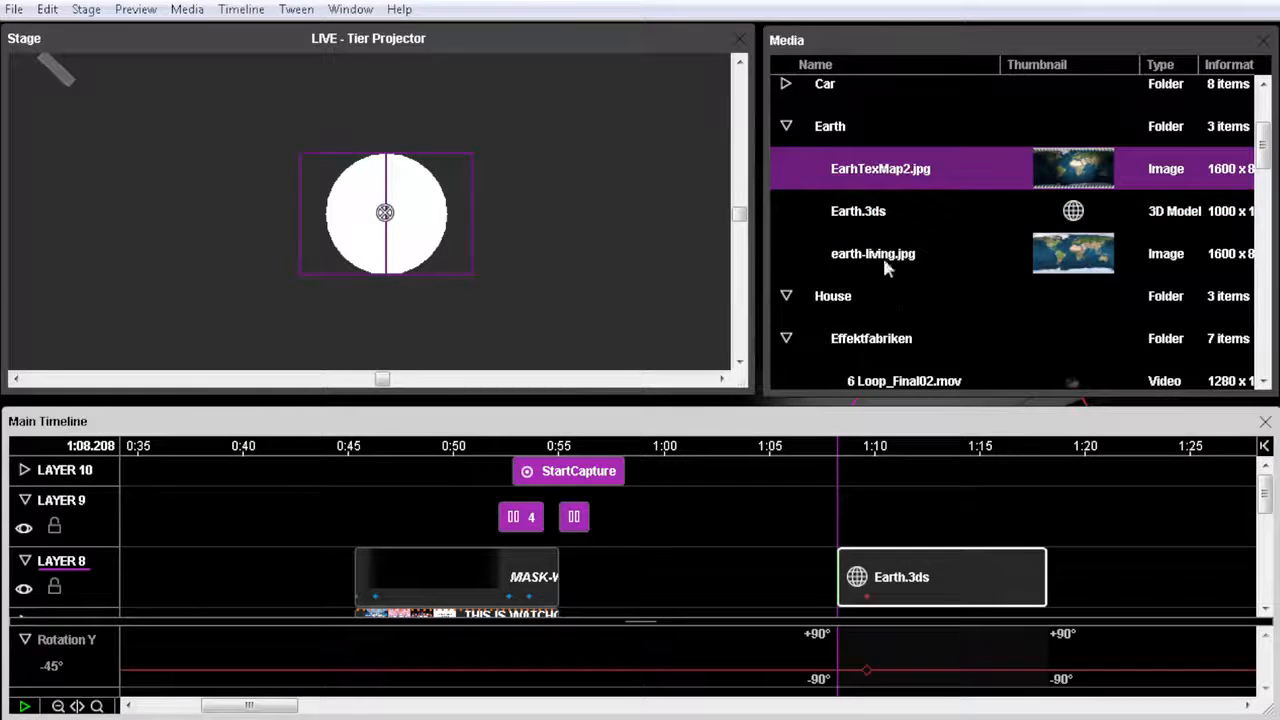
drag(887, 172, 411, 206)
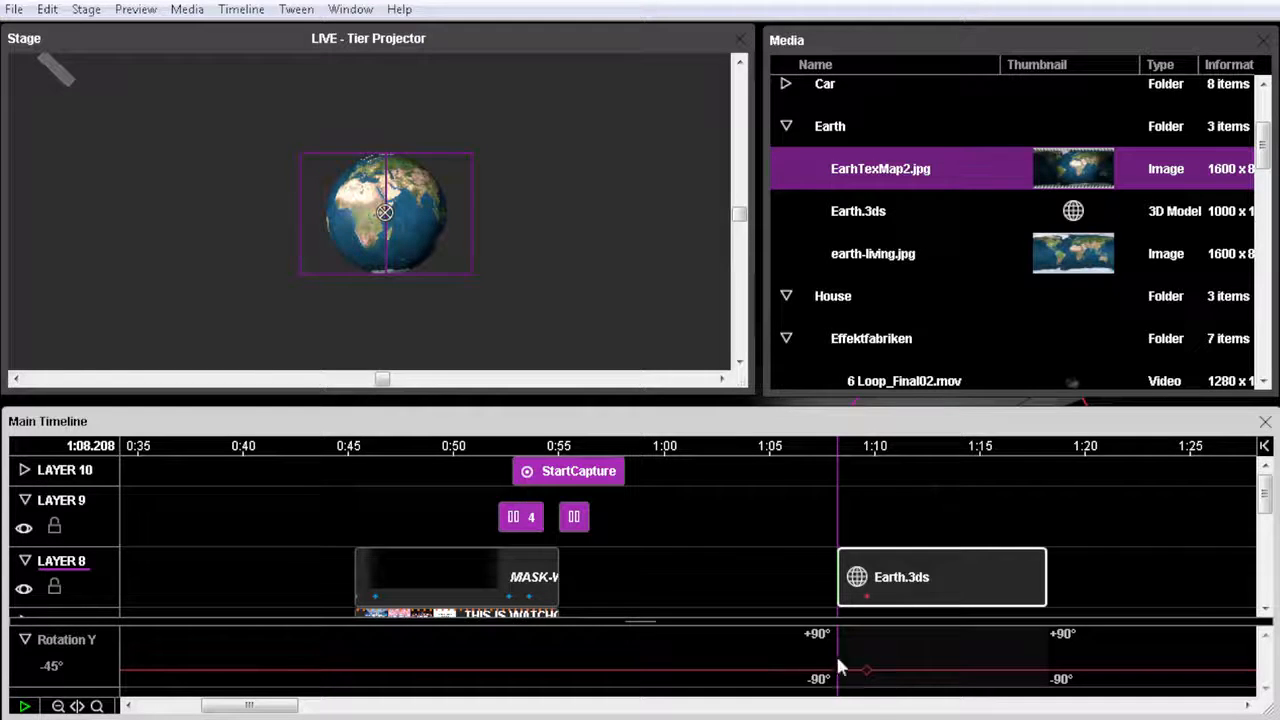
mouse_move(866, 676)
mouse_down()
mouse_move(860, 653)
mouse_move(868, 680)
mouse_move(871, 651)
mouse_move(869, 680)
mouse_move(864, 651)
mouse_move(868, 680)
mouse_move(866, 668)
mouse_up()
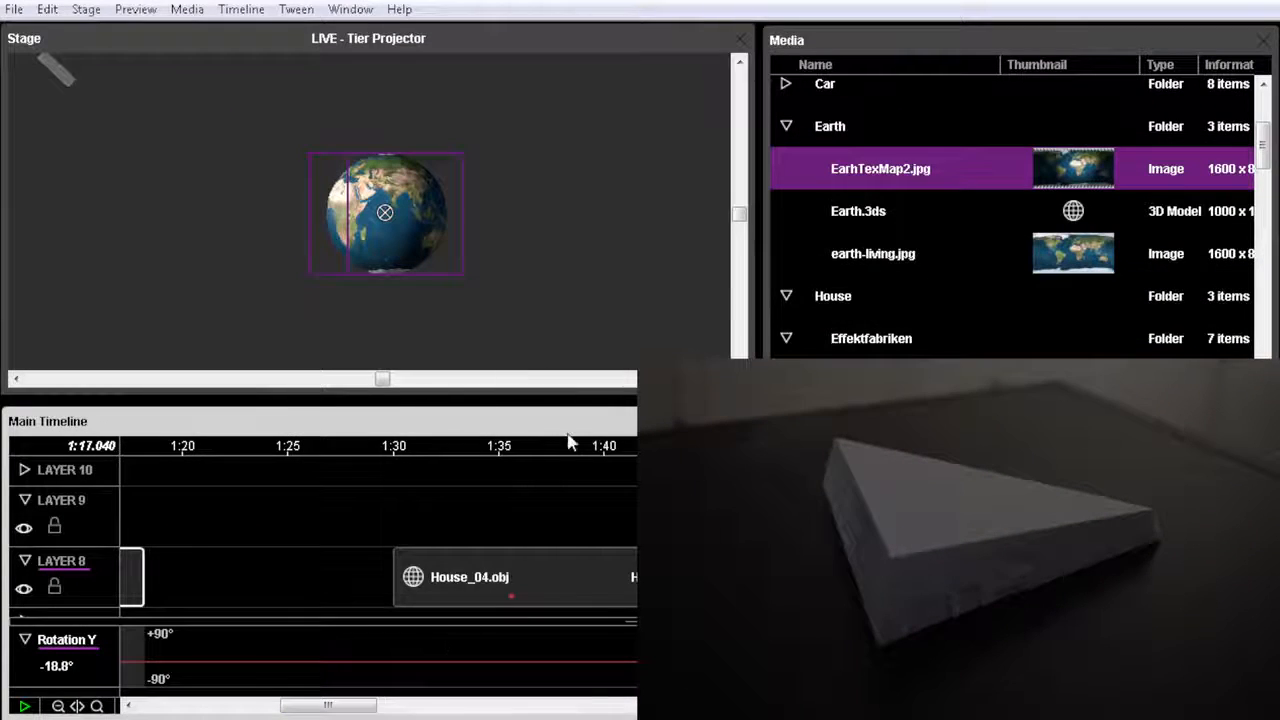
Move the timeline to the start of the House_04.obj cue on Layer 8, at 1:30, and review the stage's projector options.
click(441, 445)
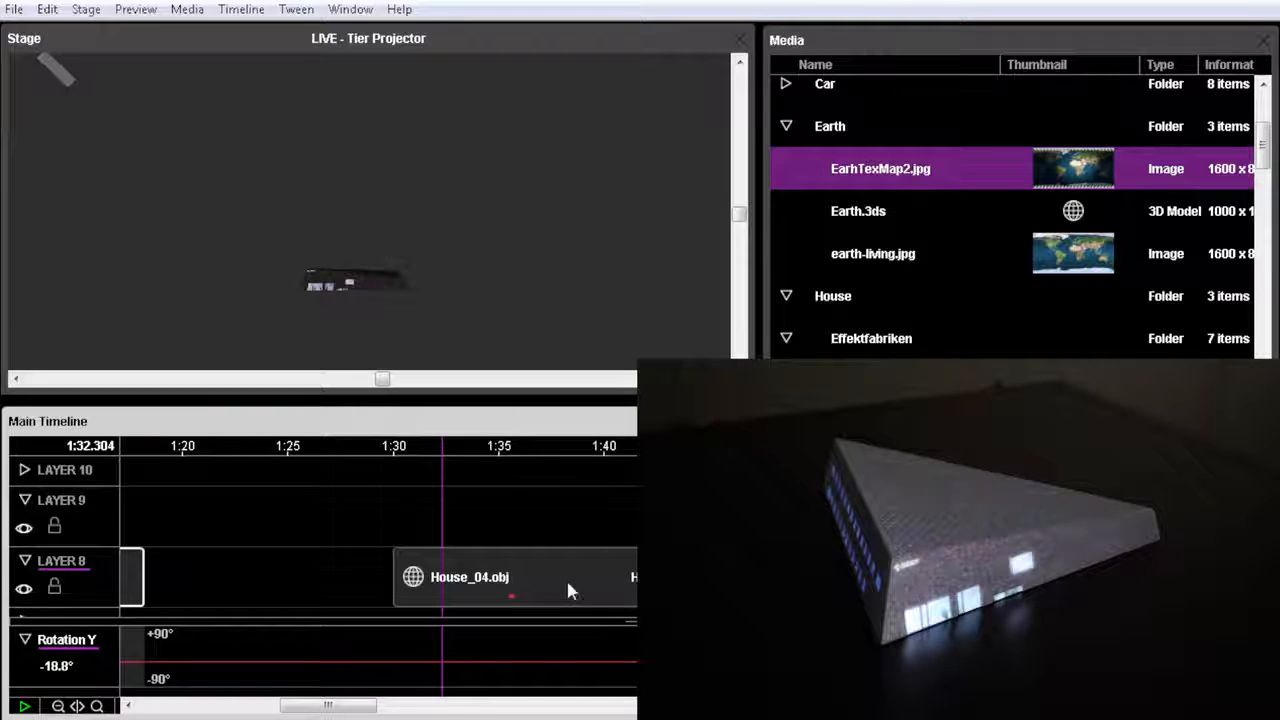
click(533, 571)
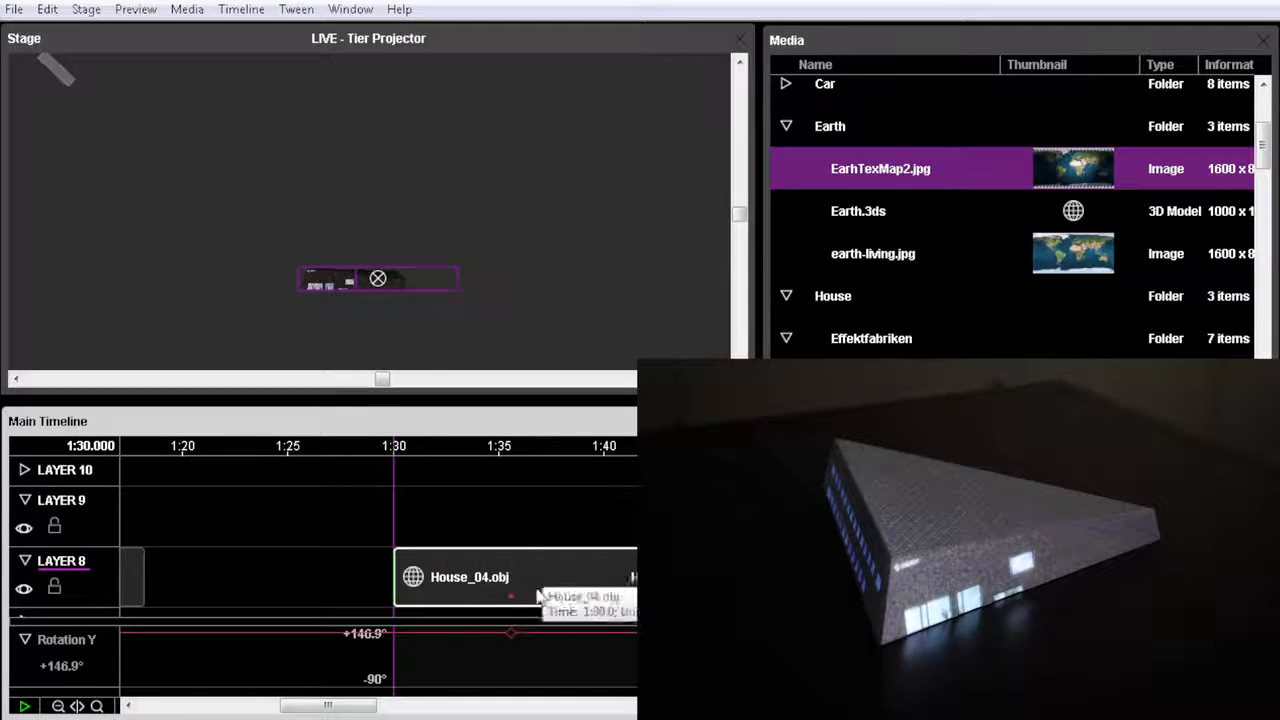
click(90, 14)
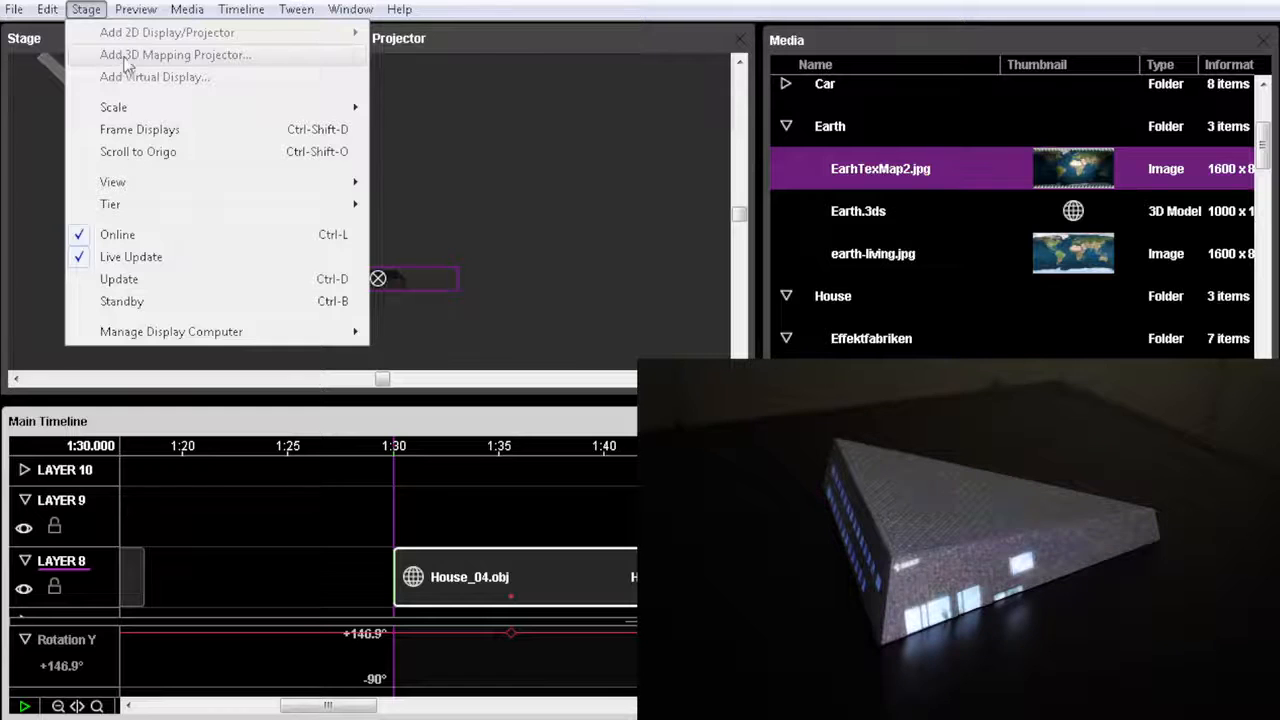
click(518, 48)
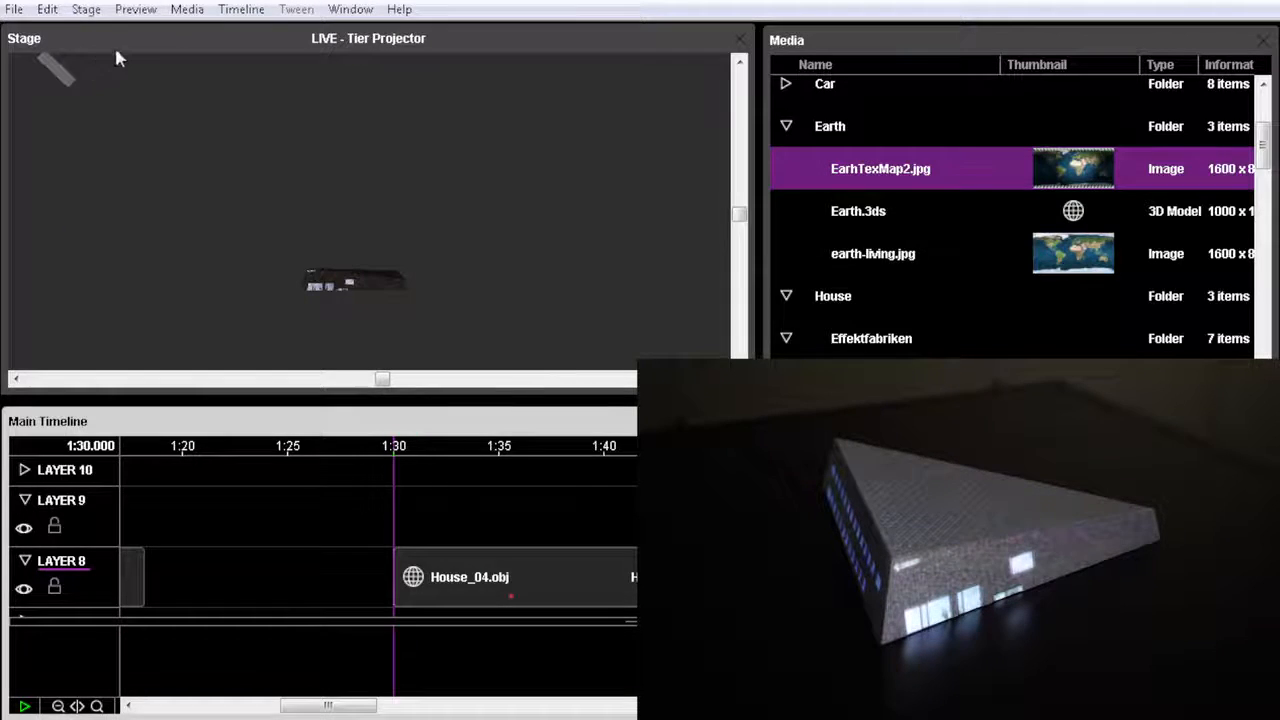
Select Projector 1 and examine its placement relative to the house from above and from the front.
click(65, 78)
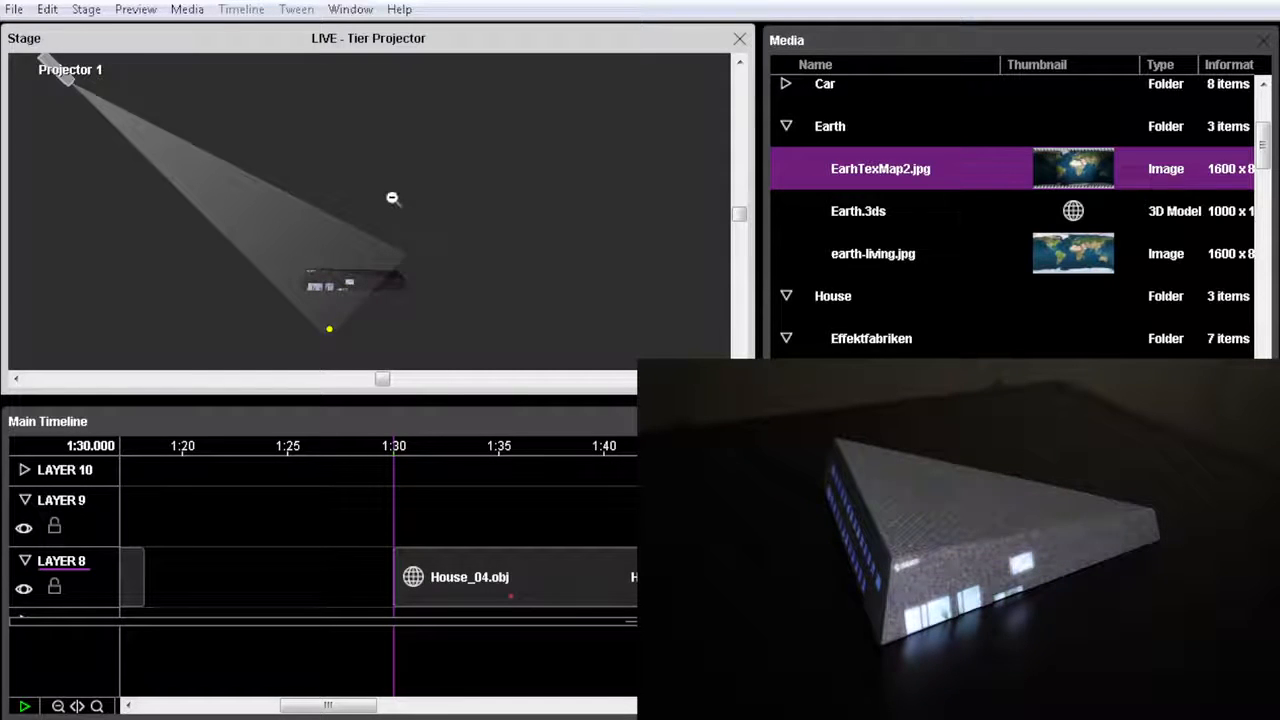
key(ctrl+alt+Up)
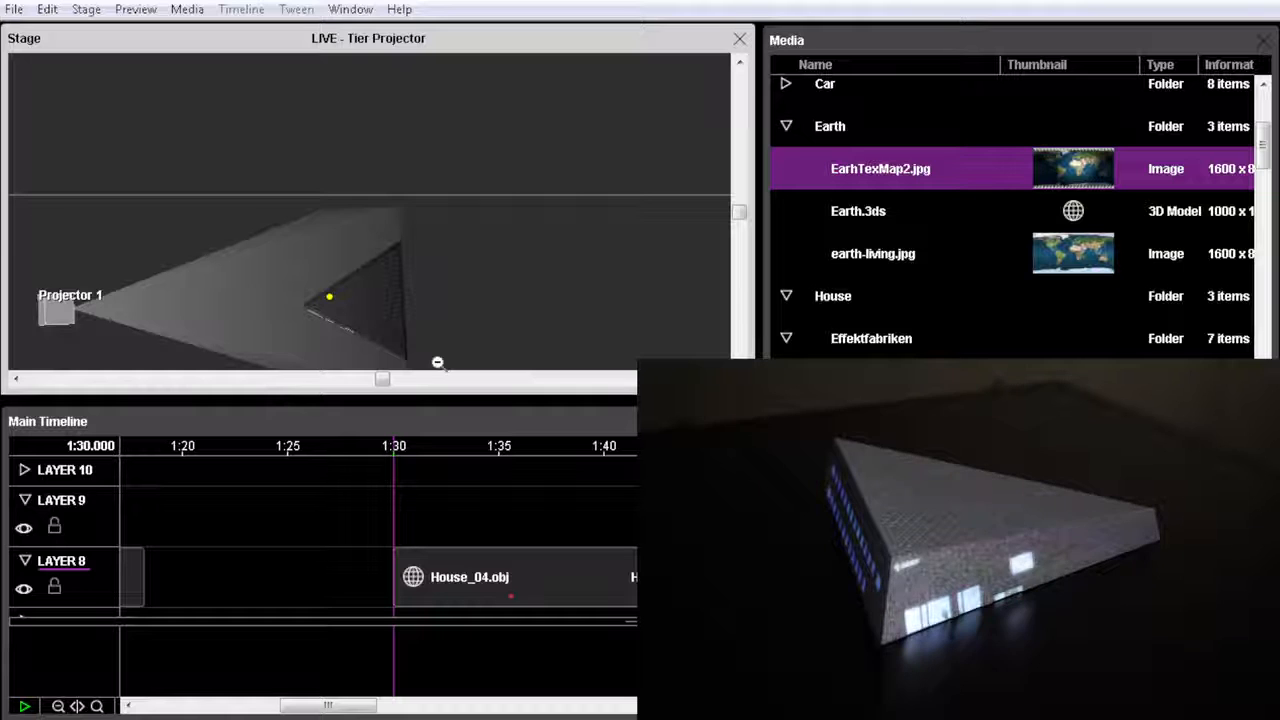
key(ctrl+alt+Down)
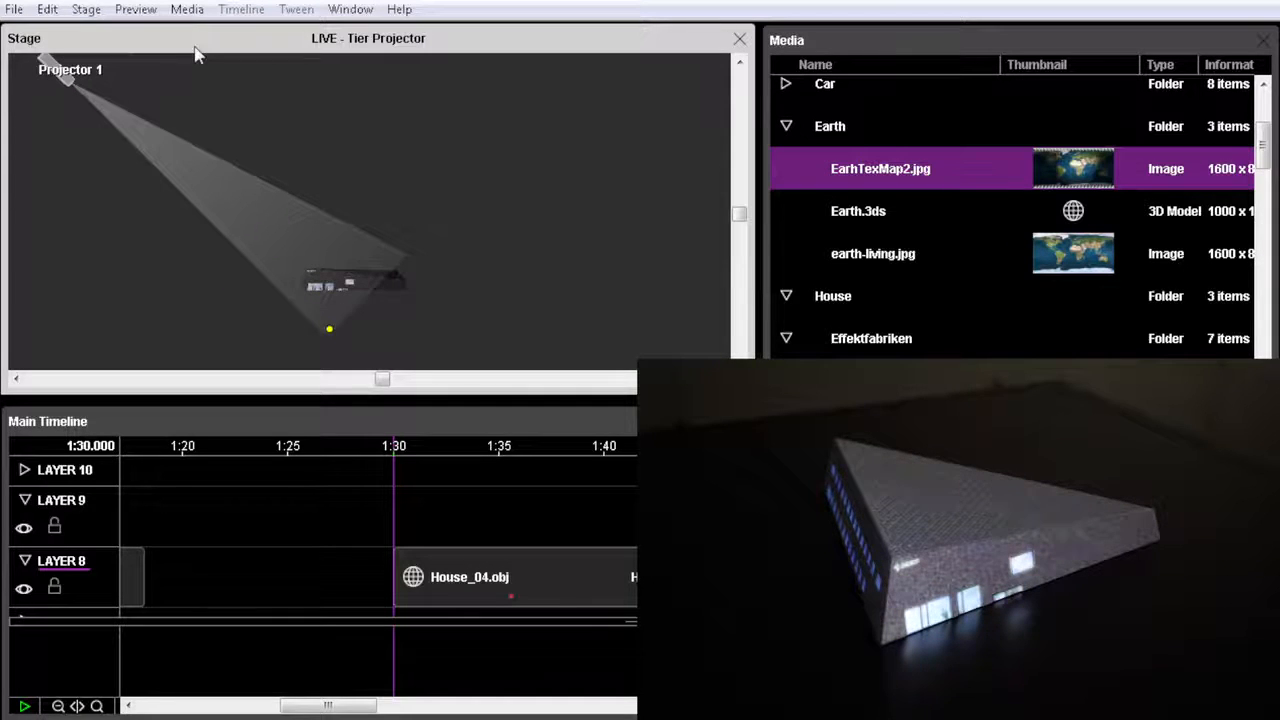
Open the settings of Projector 1 and set its calibration to Line Up Points mode.
double_click(57, 80)
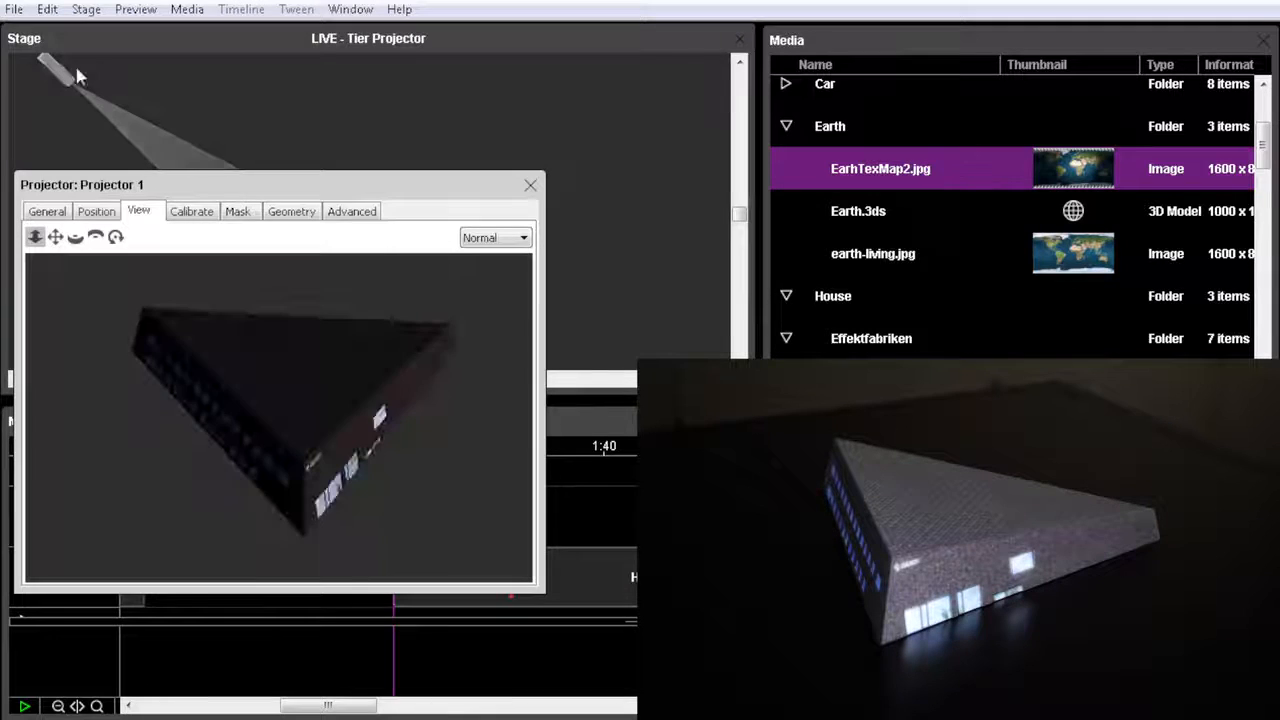
mouse_move(368, 183)
mouse_down()
mouse_move(355, 180)
mouse_move(380, 195)
mouse_up()
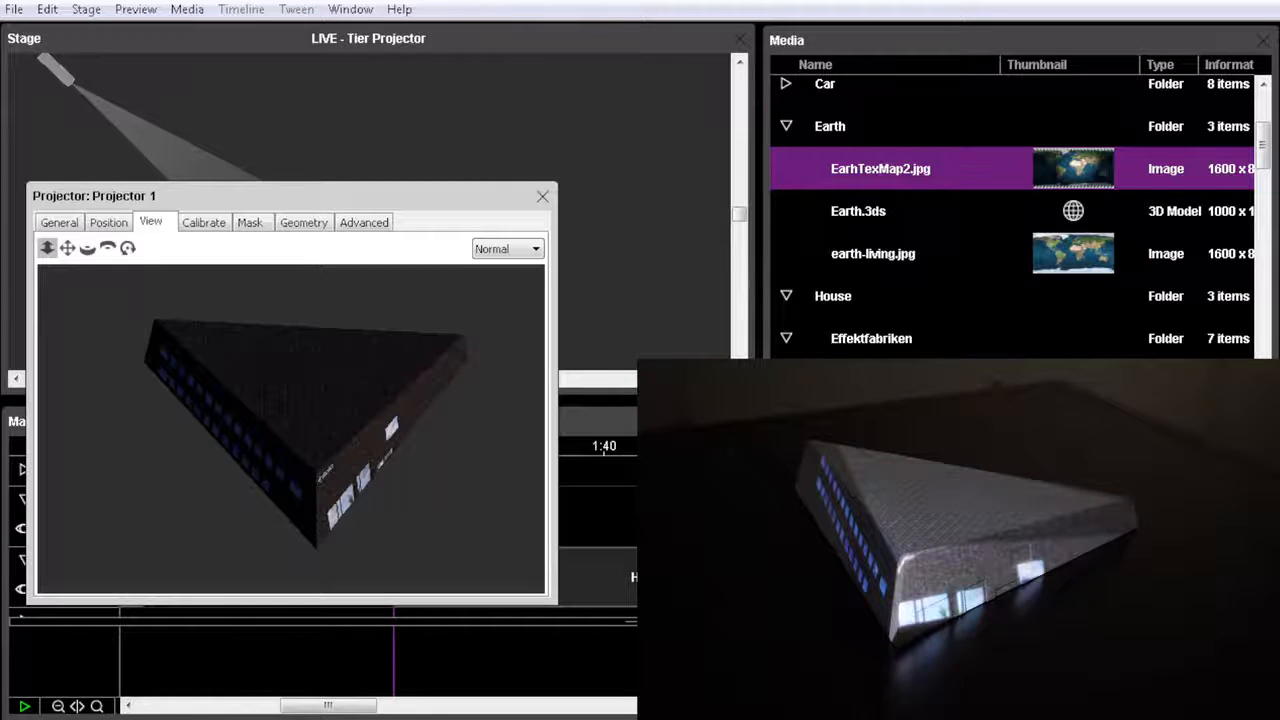
click(205, 223)
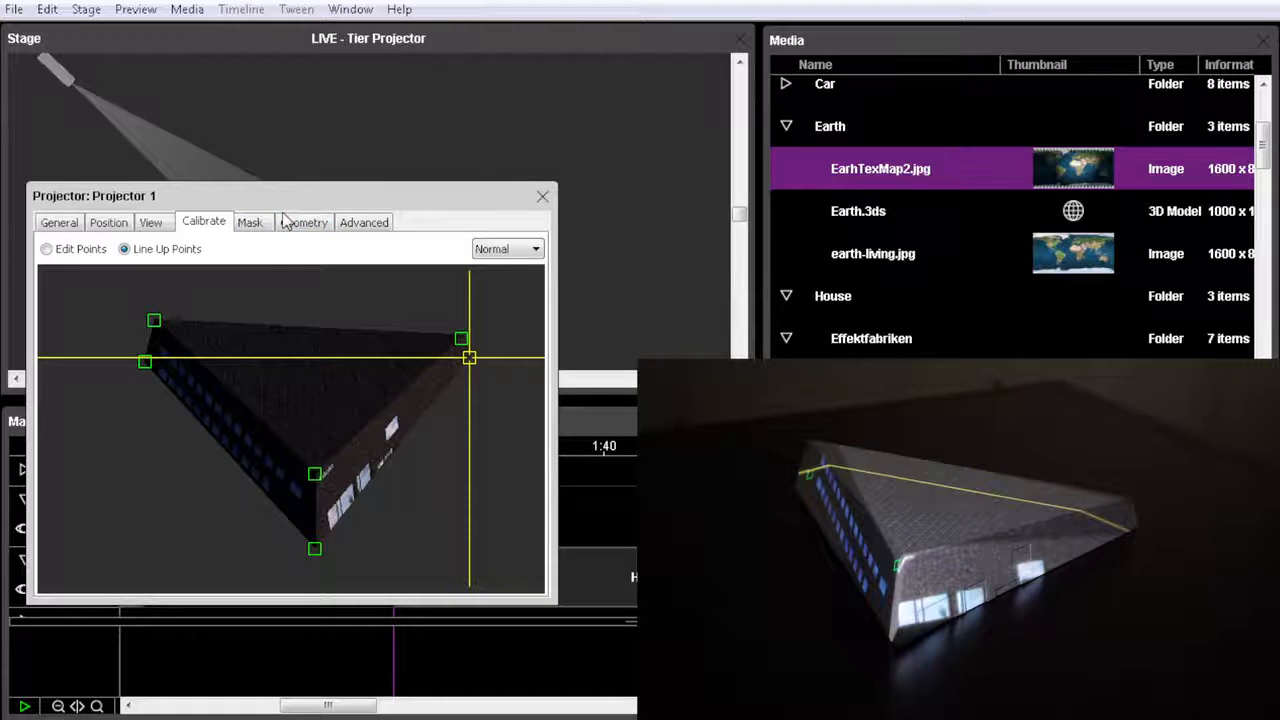
click(47, 249)
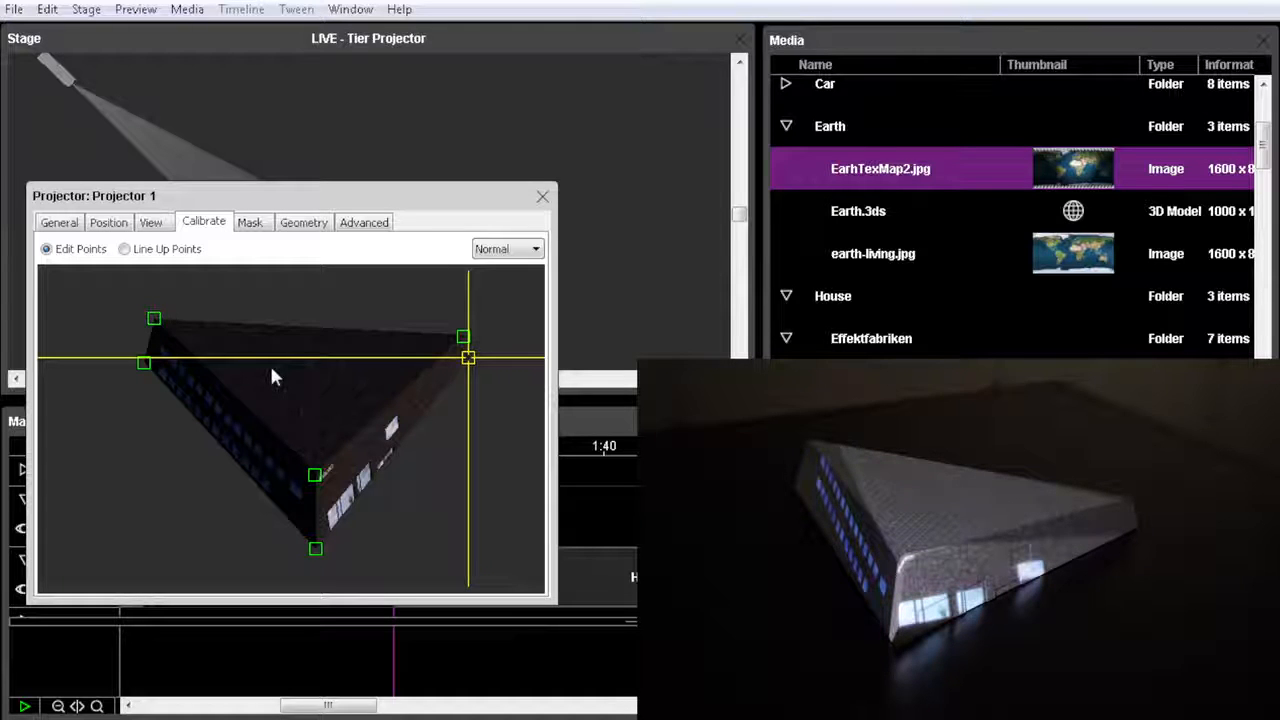
click(124, 250)
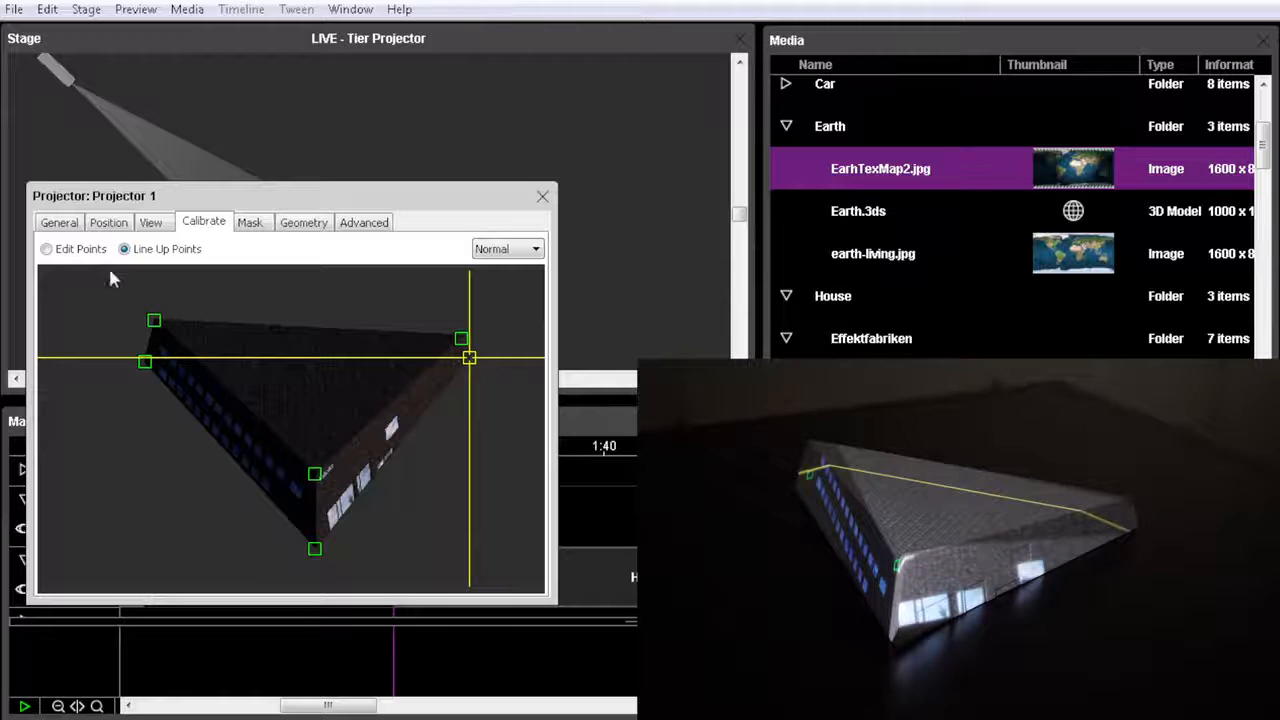
Move the calibration point of the house's lower left corner down and outward to meet the physical model's corner.
click(143, 364)
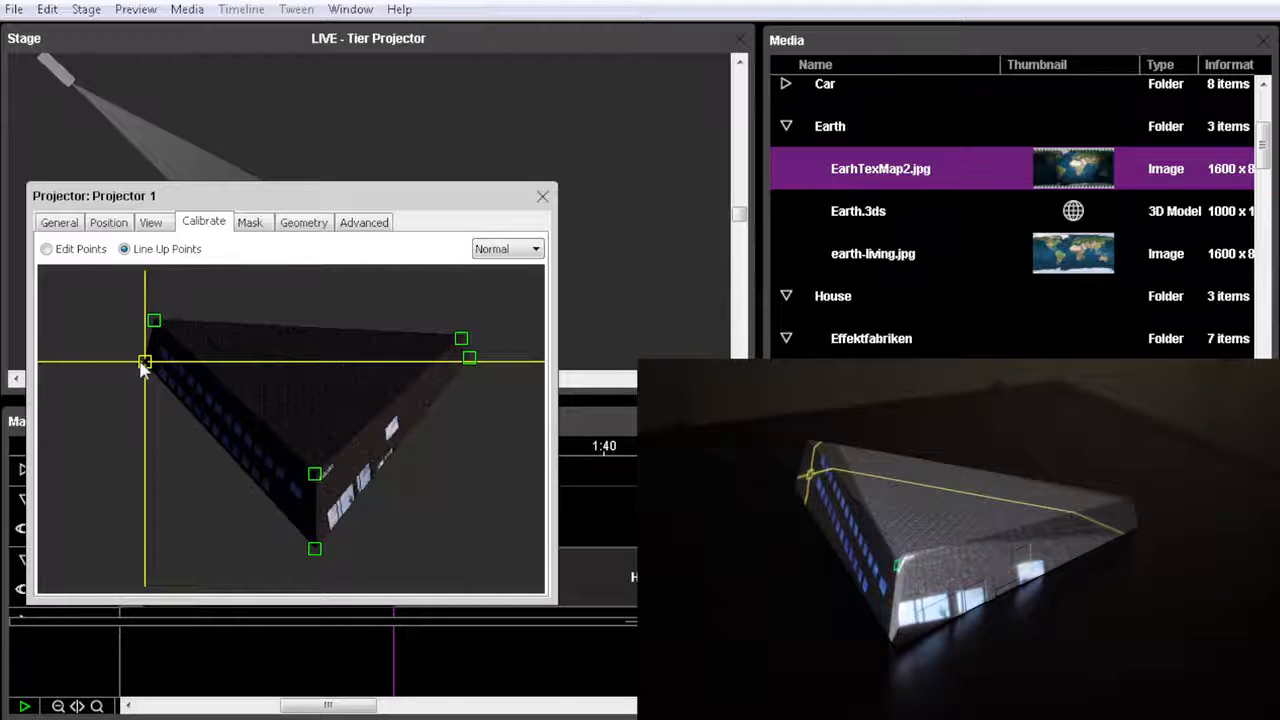
key(Down)
key(Down)
key(Down)
key(Left)
key(Left)
key(Left)
key(Left)
key(Left)
key(Left)
key(Left)
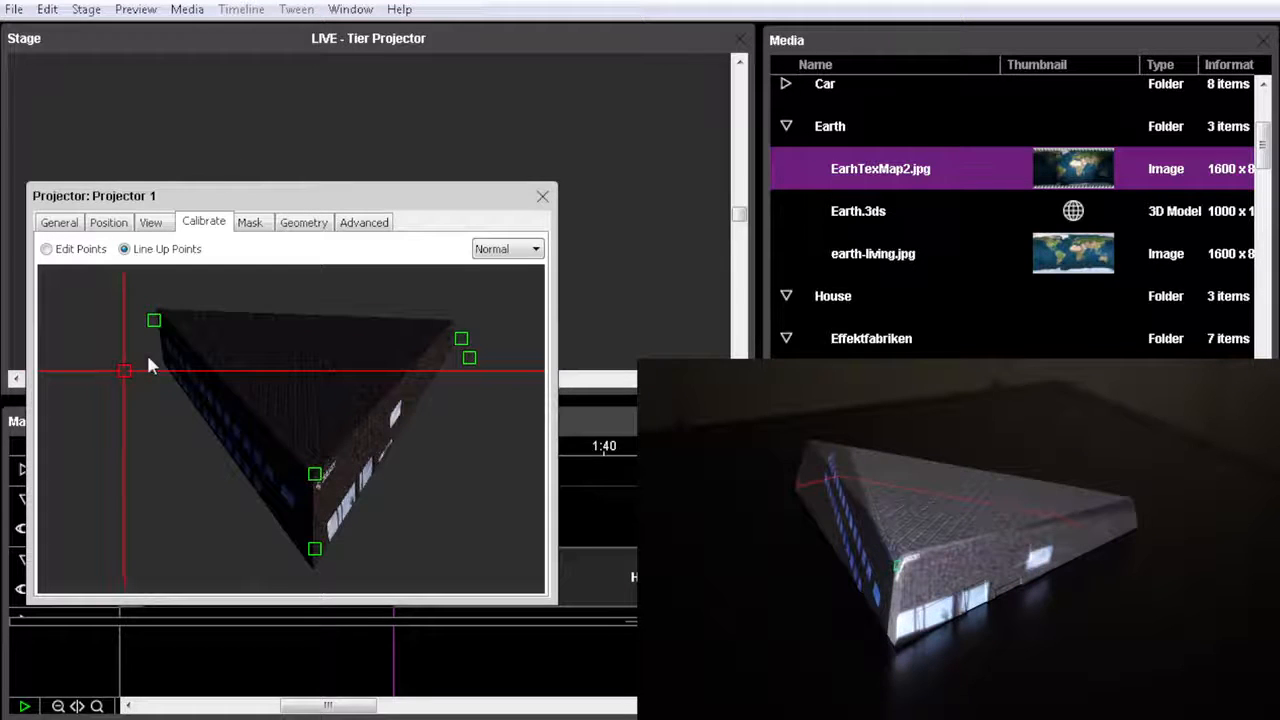
Align the calibration point of the roof's left corner with the same corner of the physical model.
click(154, 320)
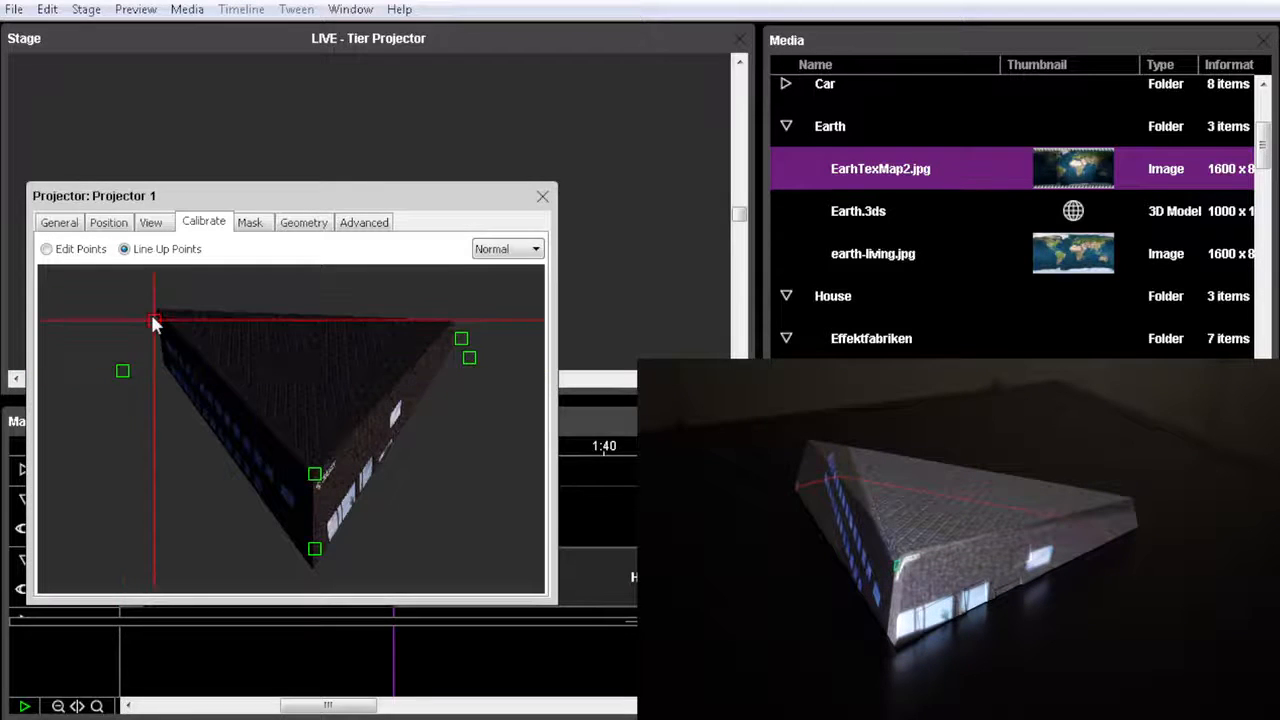
key(Down)
key(Down)
key(Down)
key(Down)
key(Down)
key(Down)
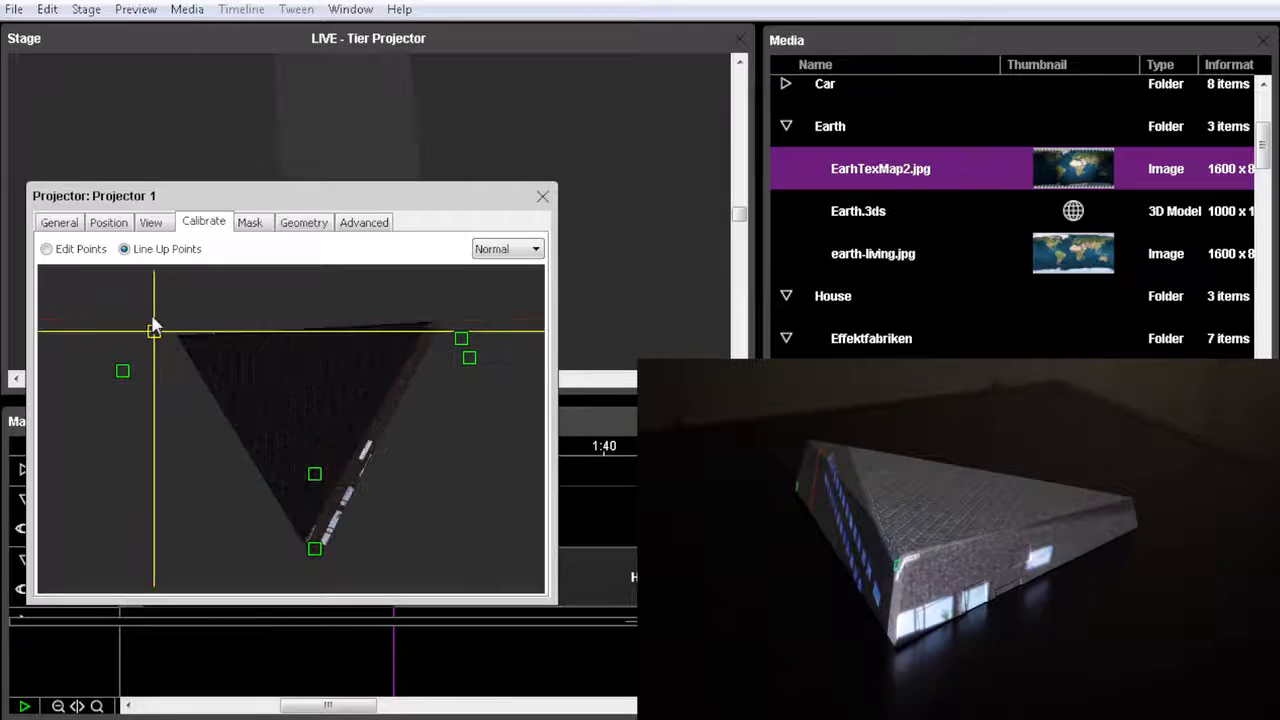
key(Left)
key(Left)
key(Left)
key(Left)
key(Left)
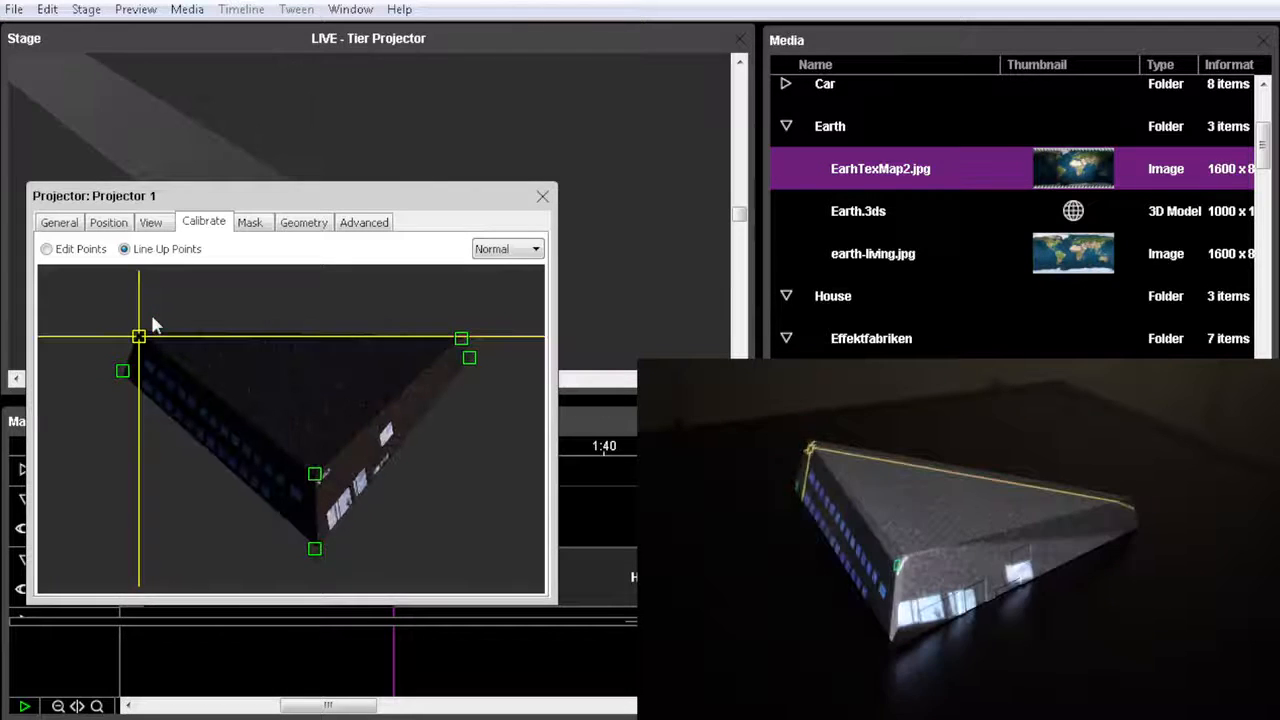
key(Up)
key(Up)
key(Left)
key(Left)
key(Up)
key(Up)
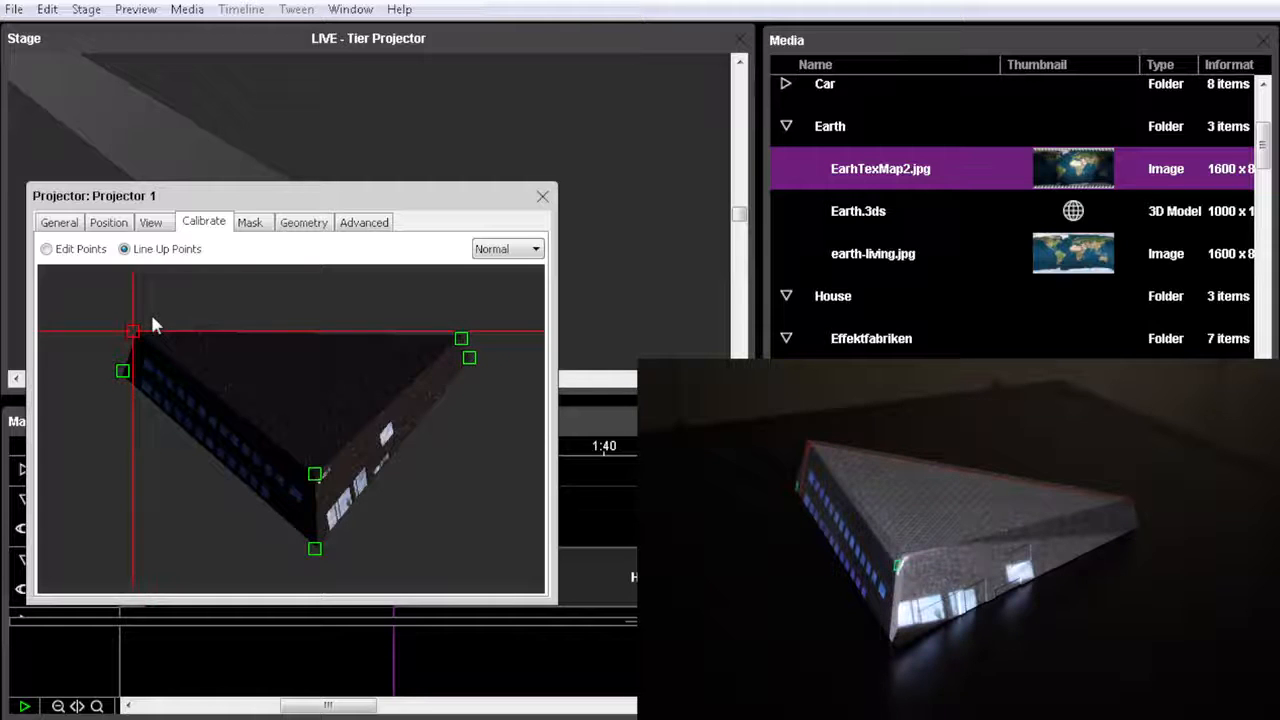
key(Up)
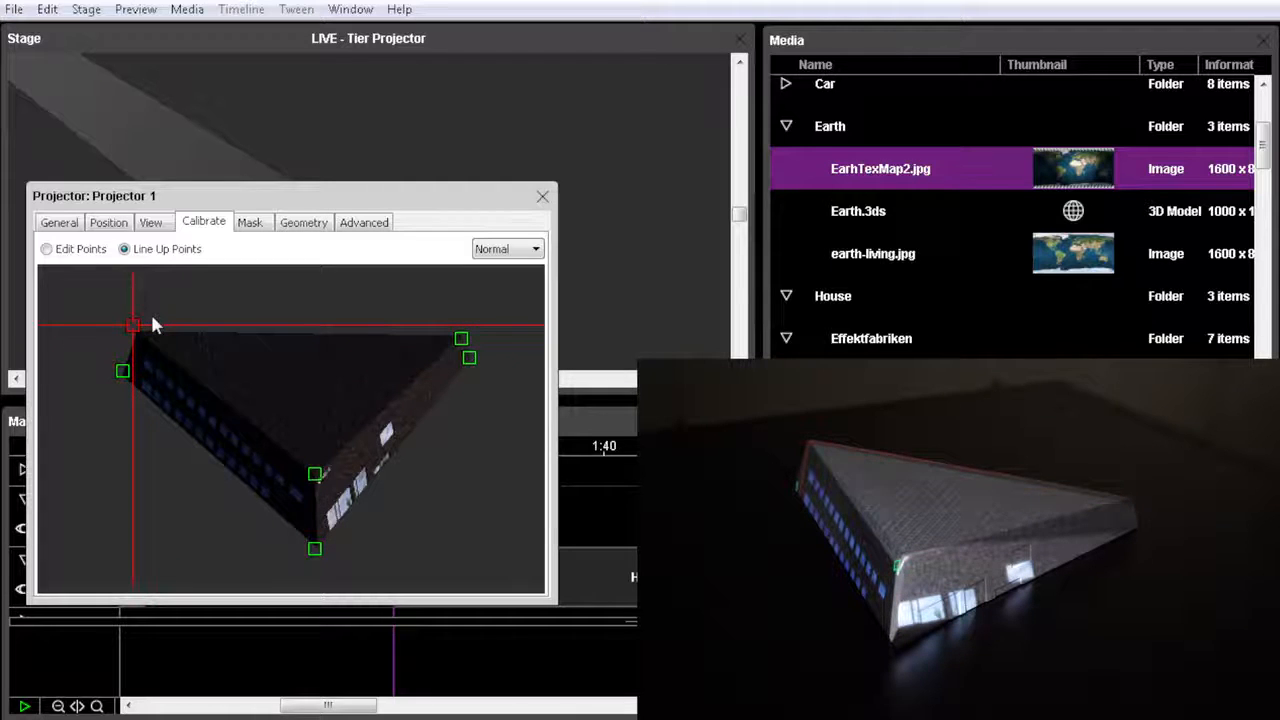
Align the calibration point at the base of the house's front edge with the physical model's lower front corner.
click(318, 548)
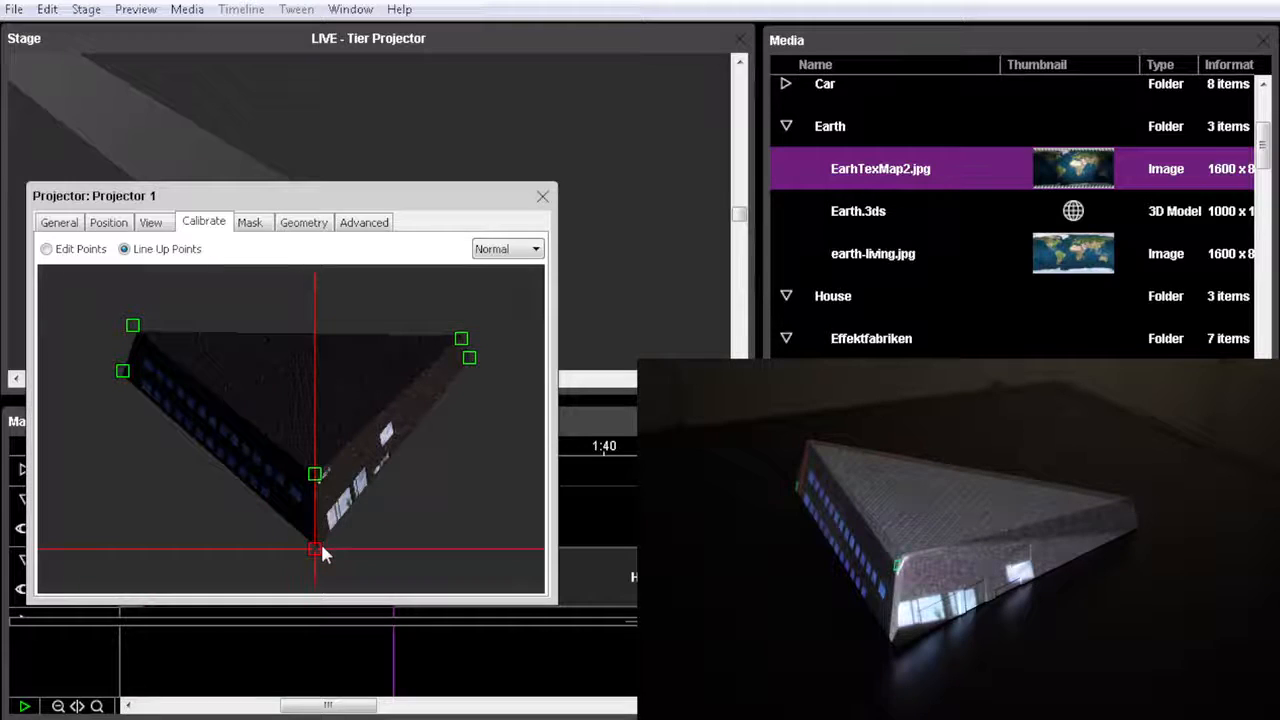
key(Right)
key(Up)
key(shift+Up)
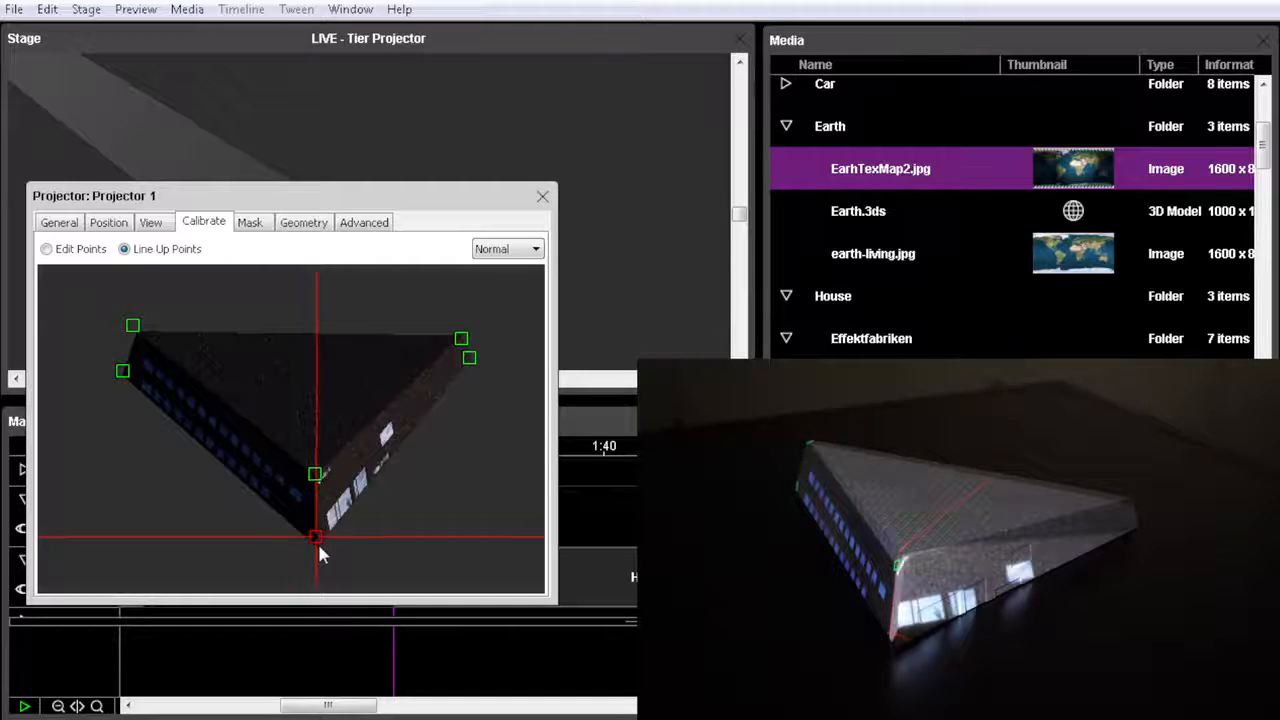
key(Right)
key(Right)
key(Right)
key(Right)
key(Right)
key(Right)
key(Right)
key(Right)
key(Right)
key(Right)
key(Right)
key(Right)
key(Right)
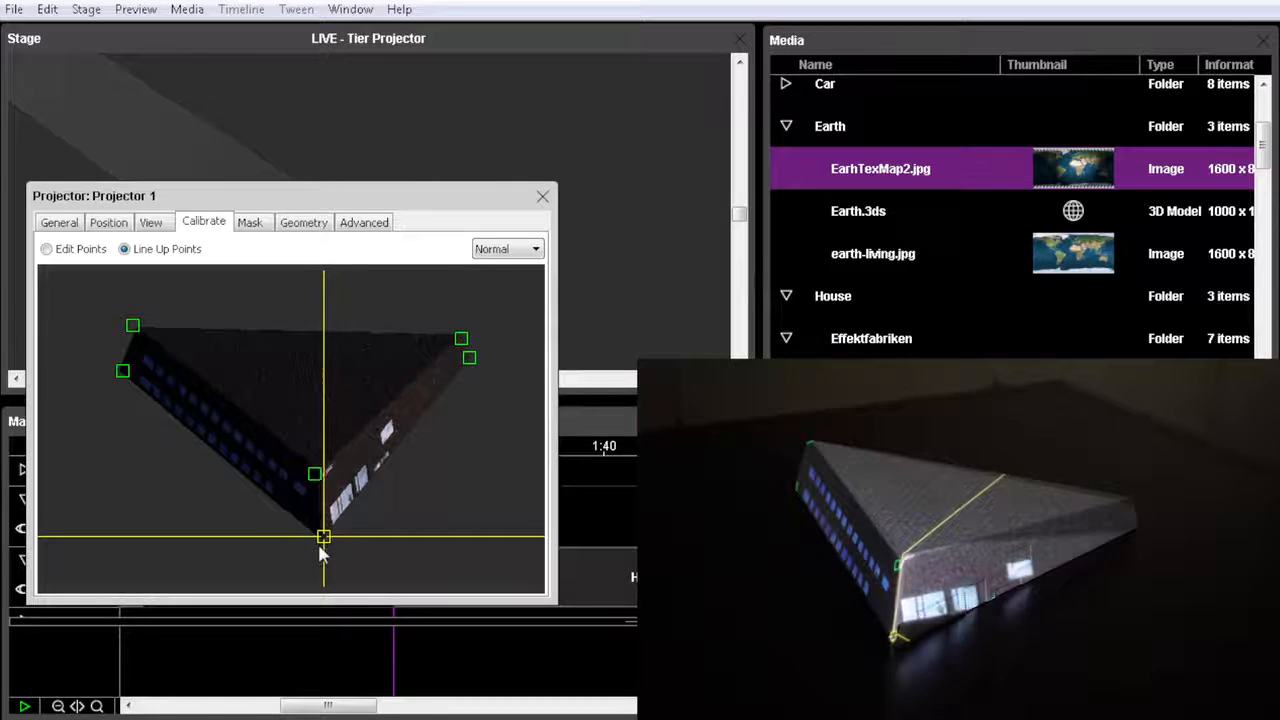
key(Down)
key(Down)
key(Down)
key(Down)
key(Down)
key(Down)
key(Down)
key(Down)
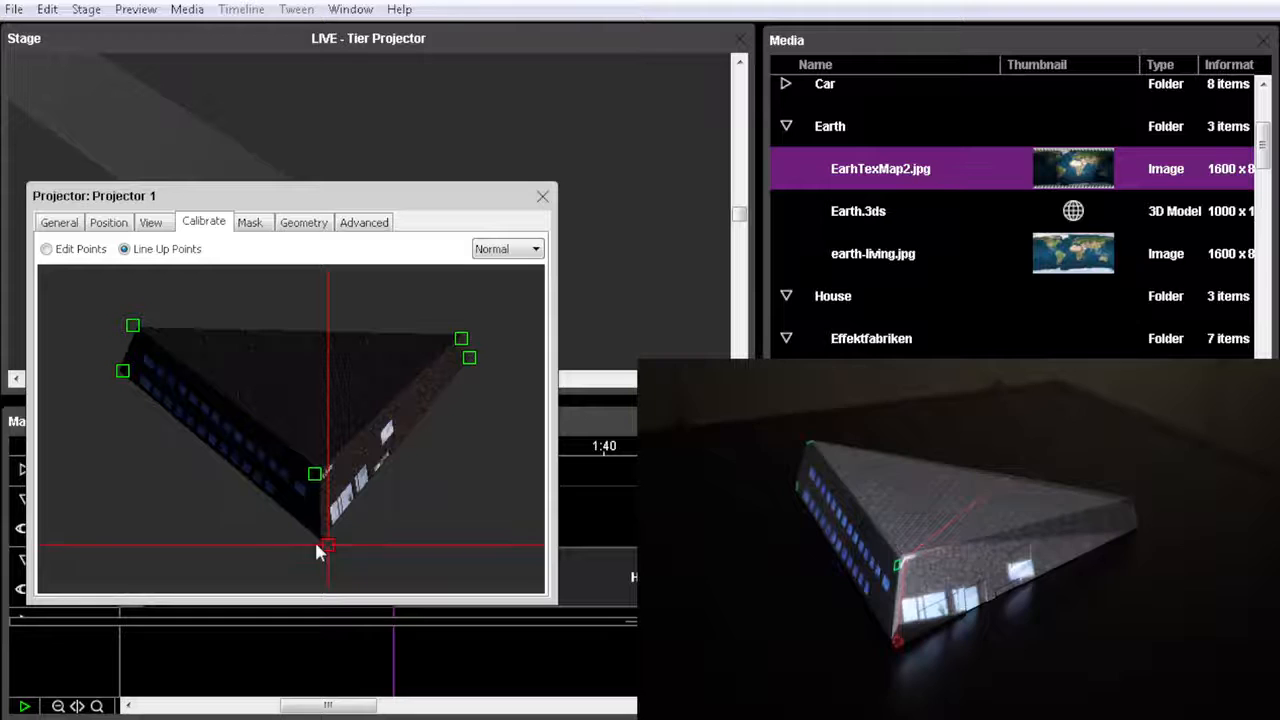
Align the calibration point at the top of the house's front edge with the physical model's upper front corner.
click(316, 475)
drag(316, 476, 323, 476)
key(Right)
key(Right)
key(Right)
key(Right)
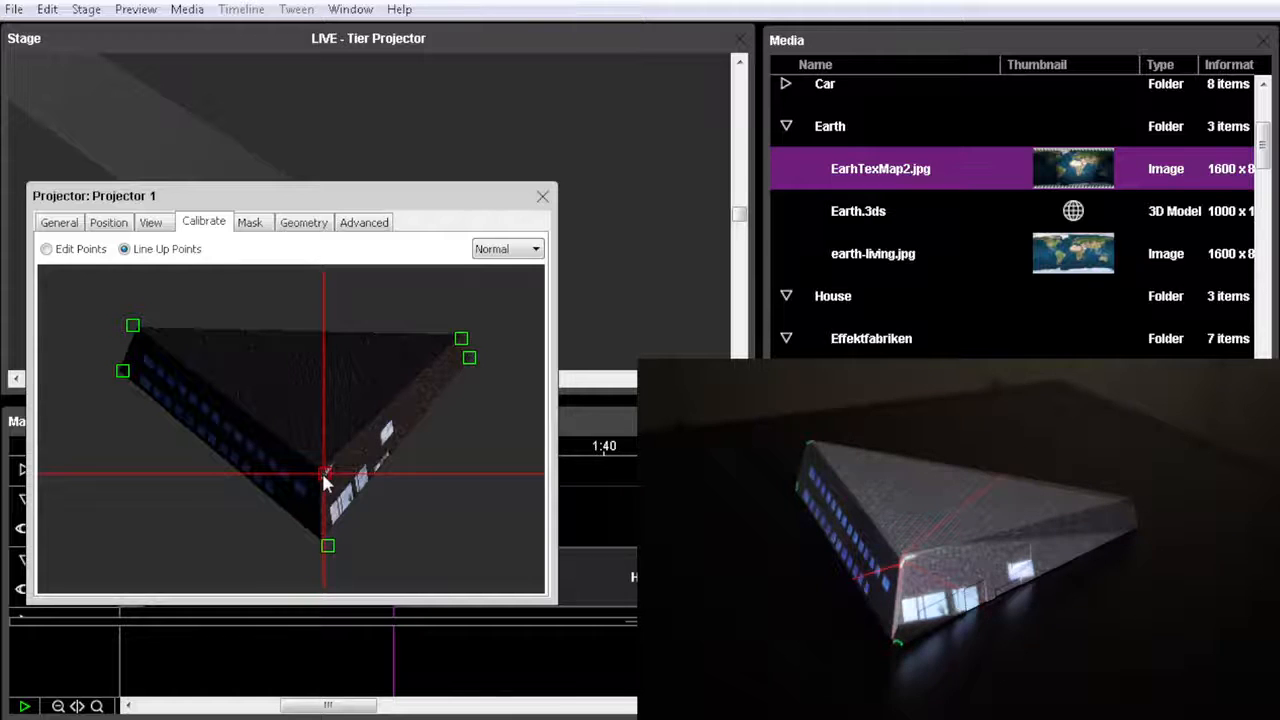
key(Right)
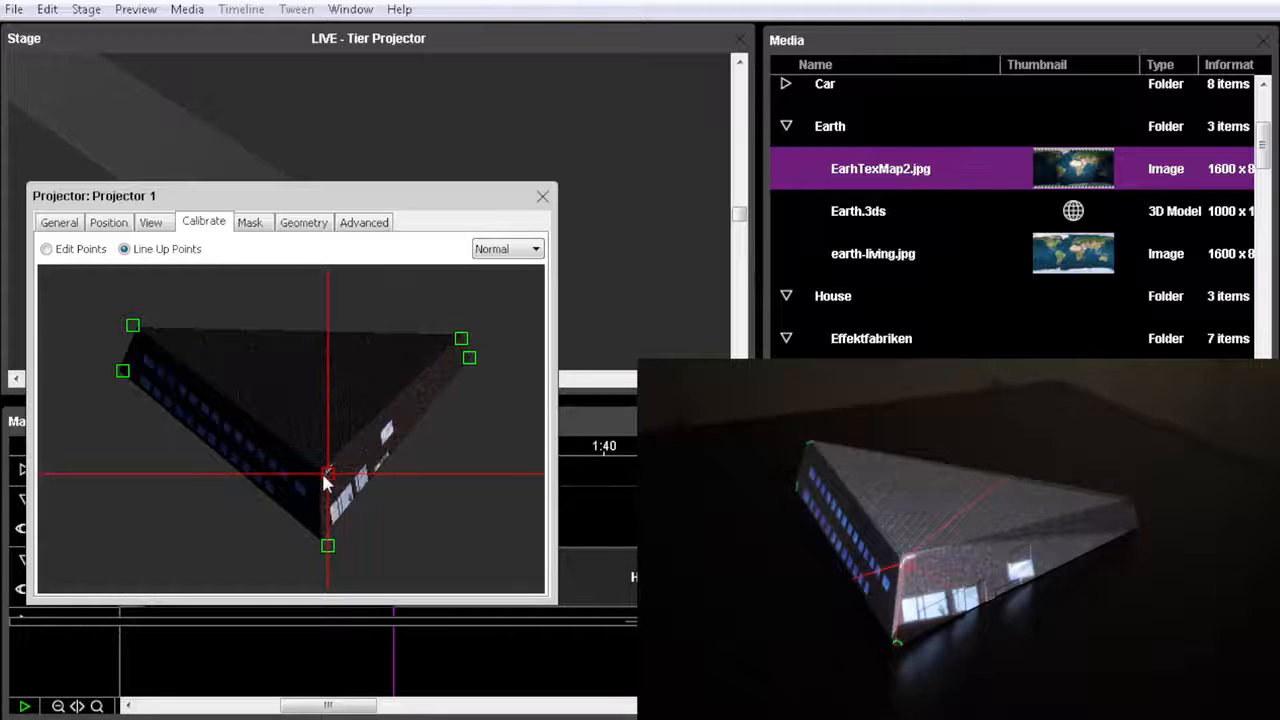
key(Up)
key(Up)
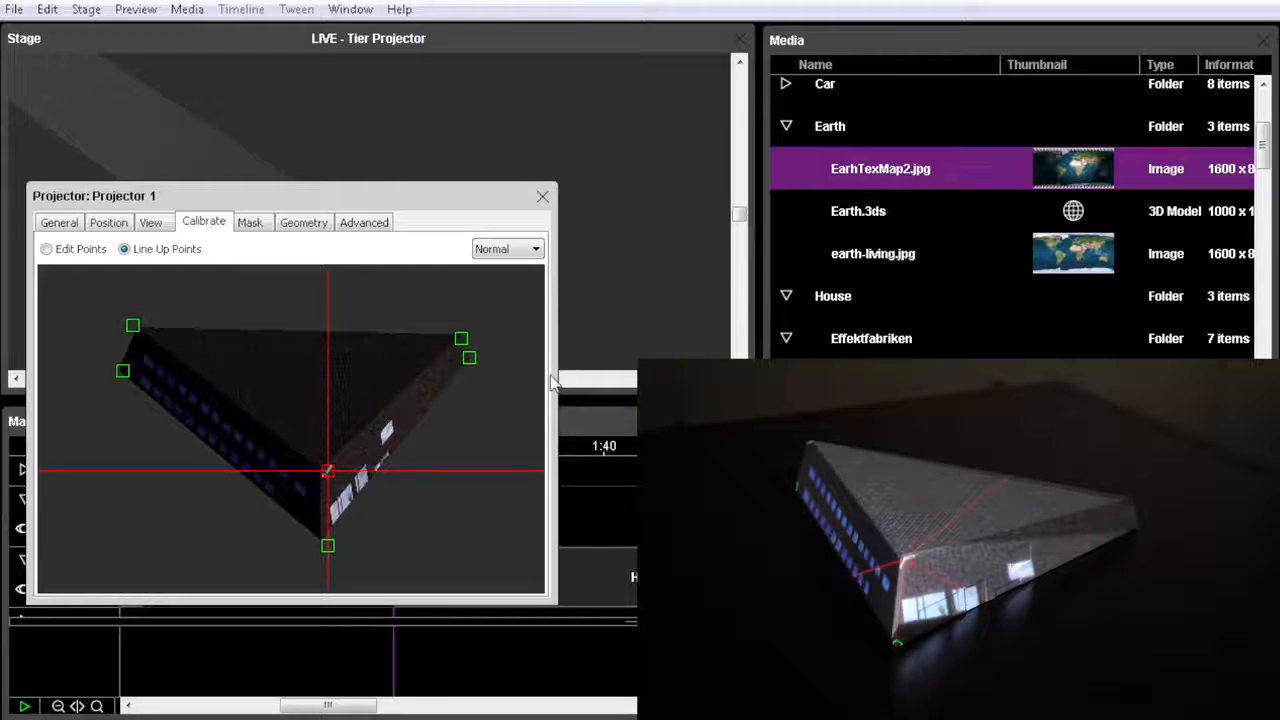
Align the calibration point of the roof's right corner with the same corner of the physical model.
click(462, 338)
key(Down)
key(Down)
key(Down)
key(Down)
key(Down)
key(Down)
key(Down)
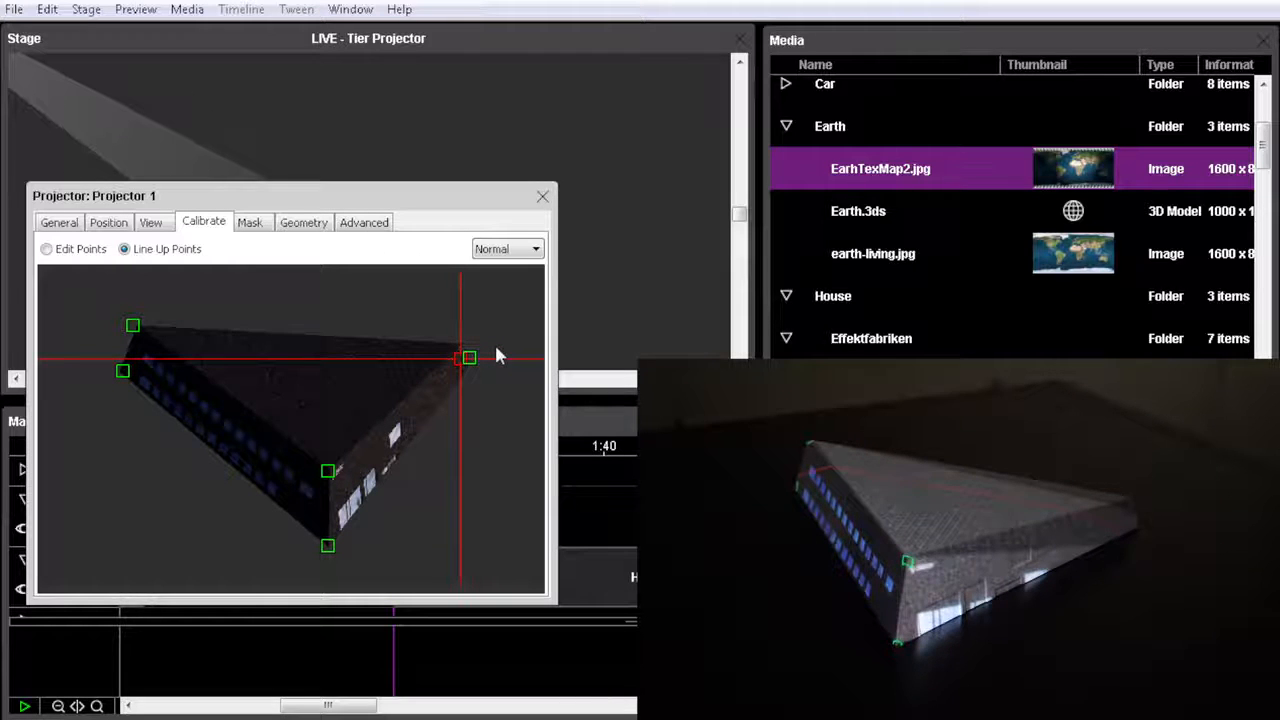
key(Left)
key(Left)
key(Down)
key(Down)
key(Down)
key(Down)
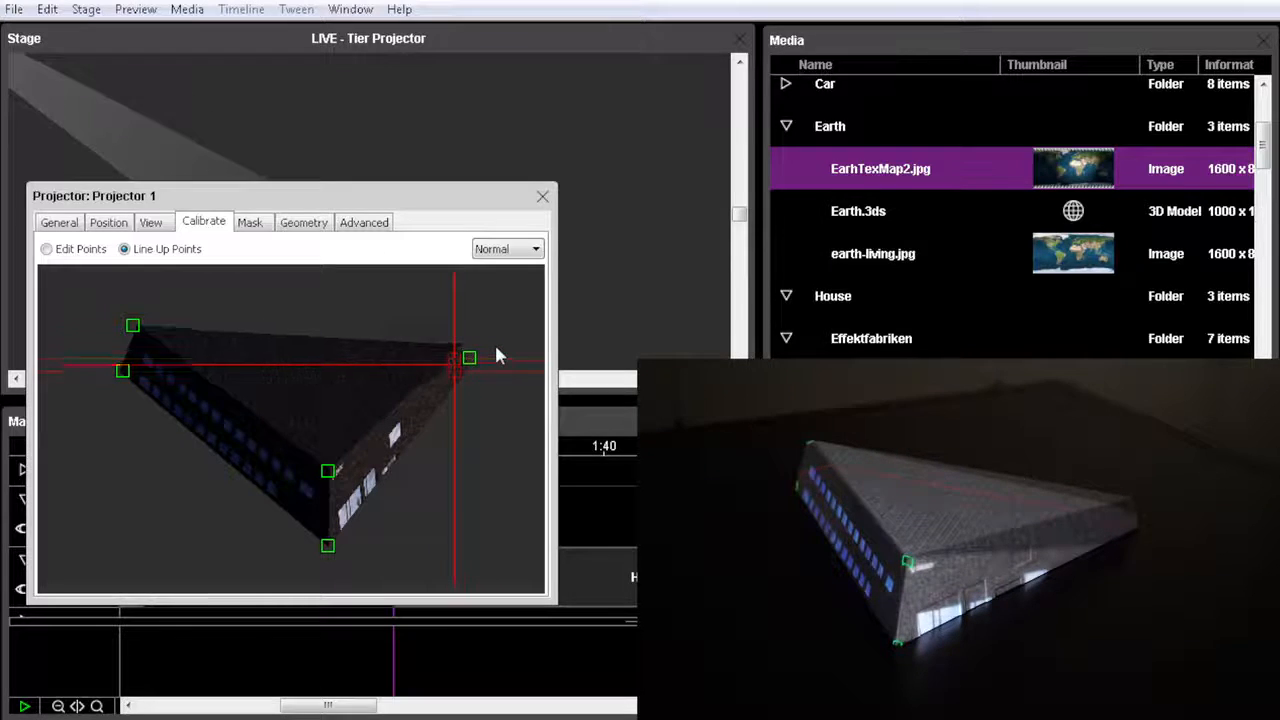
key(Left)
key(Left)
key(Left)
key(Left)
key(Left)
key(Left)
key(Left)
key(Left)
key(Left)
key(Left)
key(Left)
key(Left)
key(Left)
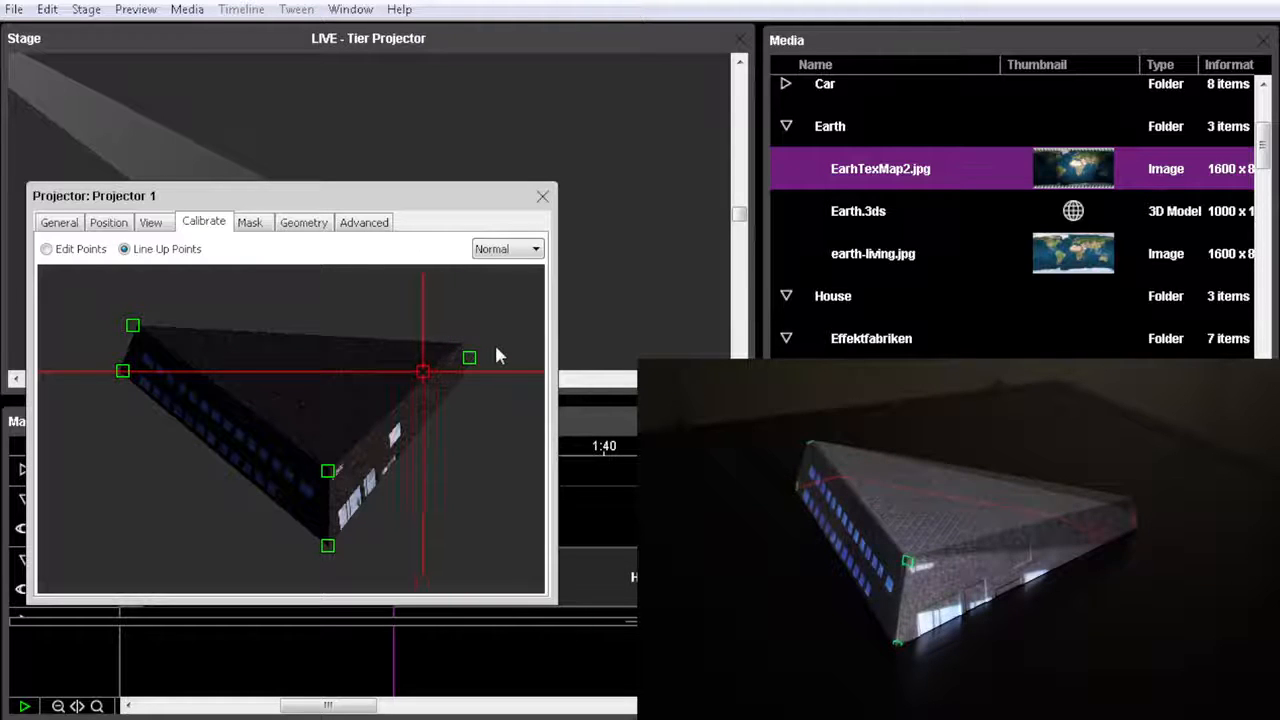
key(Up)
key(Up)
key(Up)
key(Up)
key(Up)
key(Up)
key(Up)
key(Up)
key(Up)
key(Up)
key(Up)
key(Up)
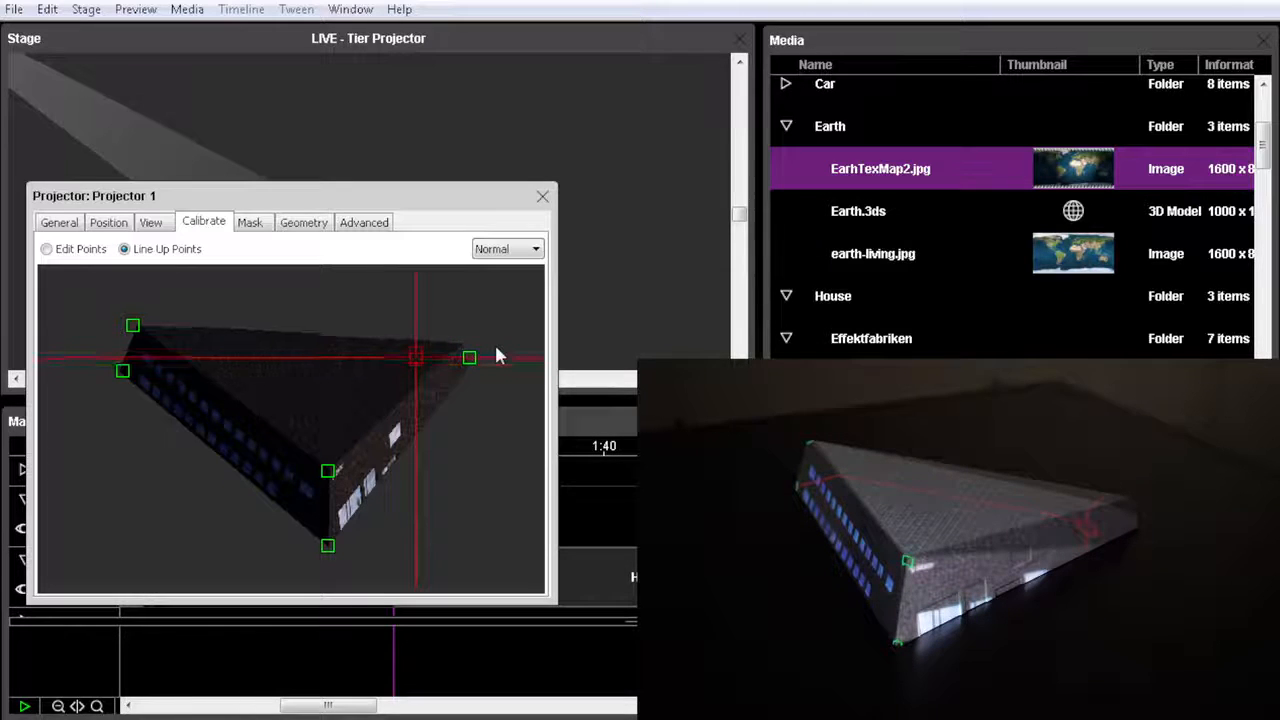
key(Up)
key(Up)
key(Right)
key(Right)
key(Right)
key(Right)
key(Right)
key(Right)
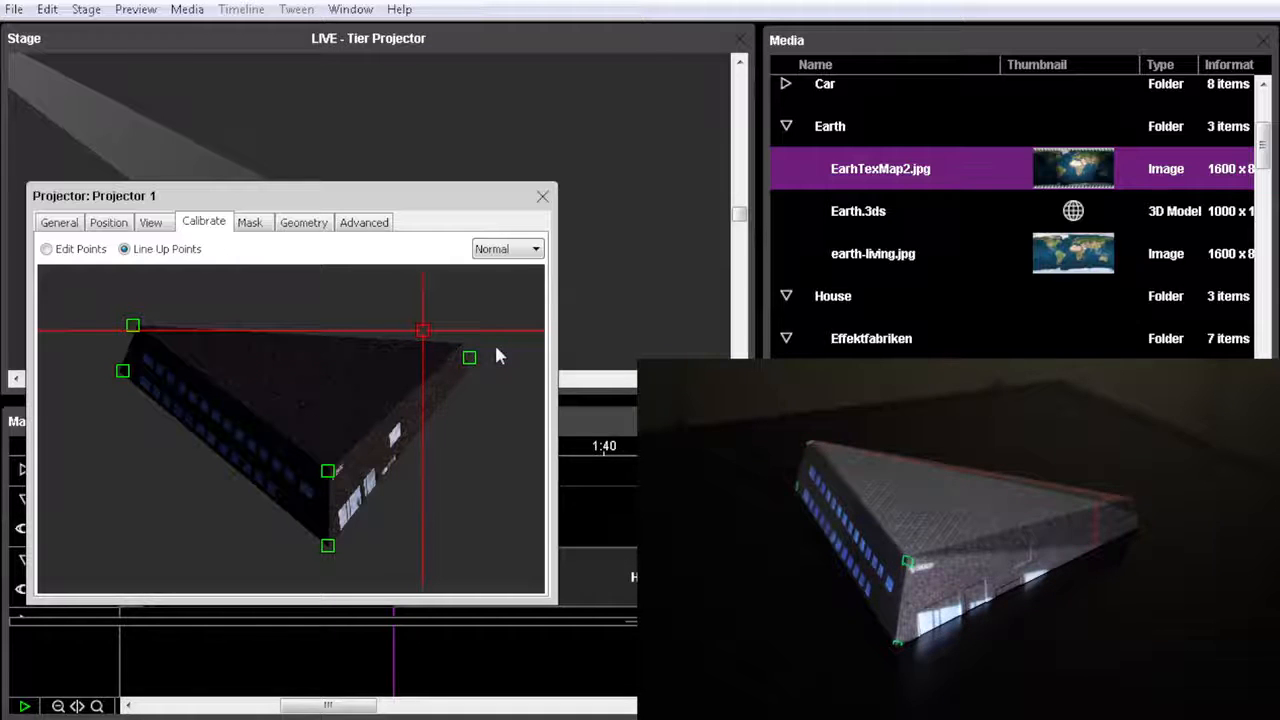
key(Up)
key(Up)
key(Right)
key(Right)
key(Right)
key(Right)
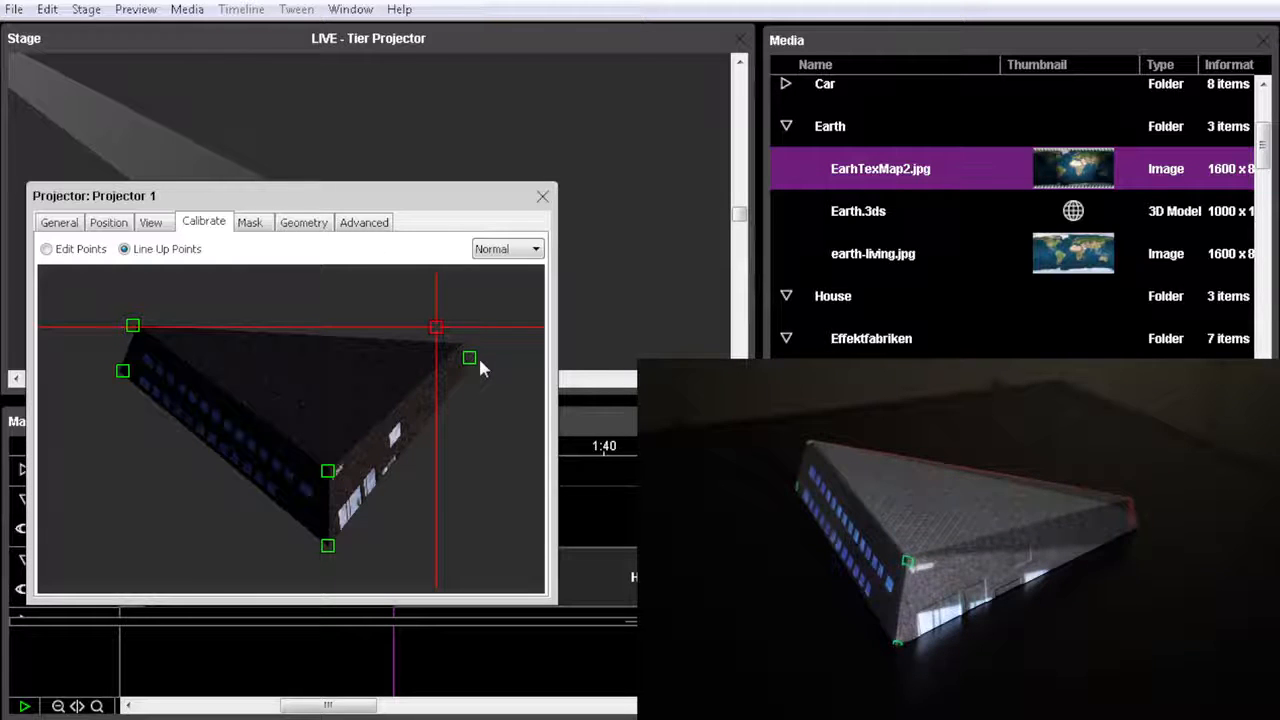
Align the calibration point of the house's lower right corner with the physical model's corner, and close the projector settings.
click(473, 360)
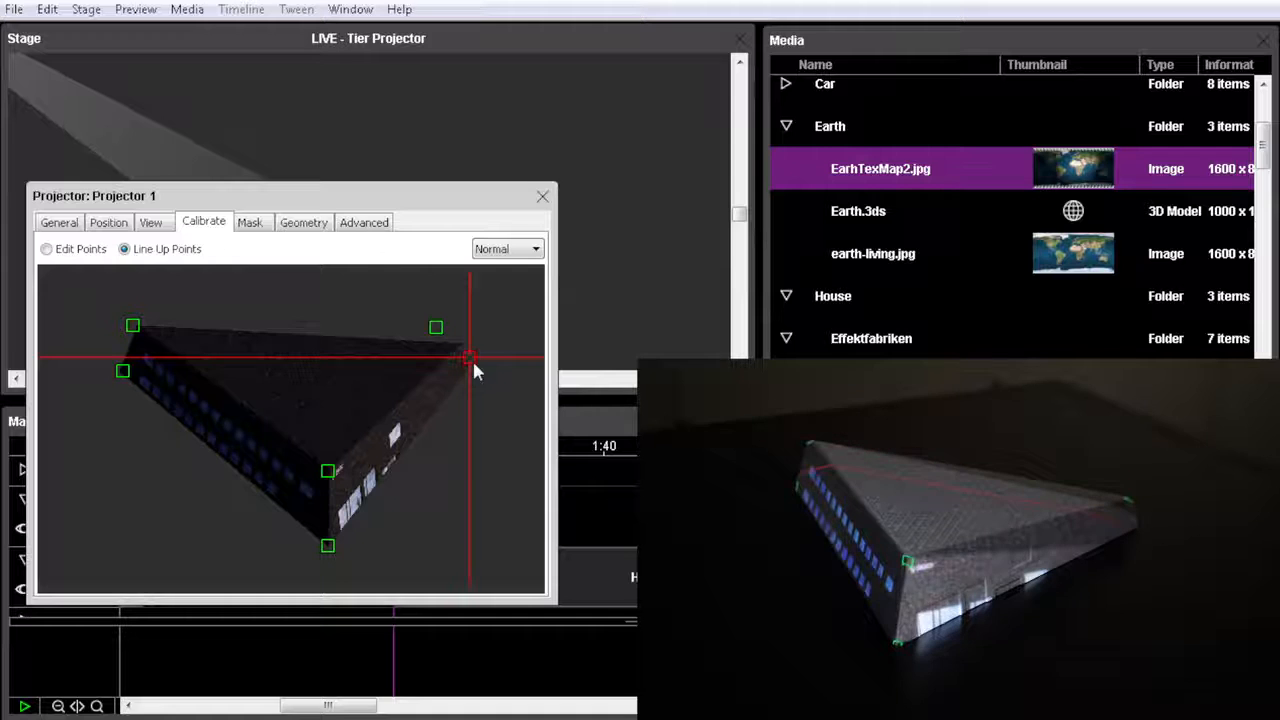
key(Down)
key(Down)
key(Down)
key(Down)
key(Down)
key(Down)
key(Down)
key(Left)
key(Left)
key(Left)
key(Left)
key(Left)
key(Left)
key(Left)
key(Left)
key(Left)
key(Left)
key(Left)
key(Left)
key(Left)
key(Left)
key(Left)
key(Left)
key(Left)
key(Left)
key(Left)
key(Left)
key(Left)
key(Left)
key(Left)
key(Left)
key(Left)
key(Up)
key(Up)
key(Up)
key(Up)
key(Up)
key(Up)
key(Up)
key(Up)
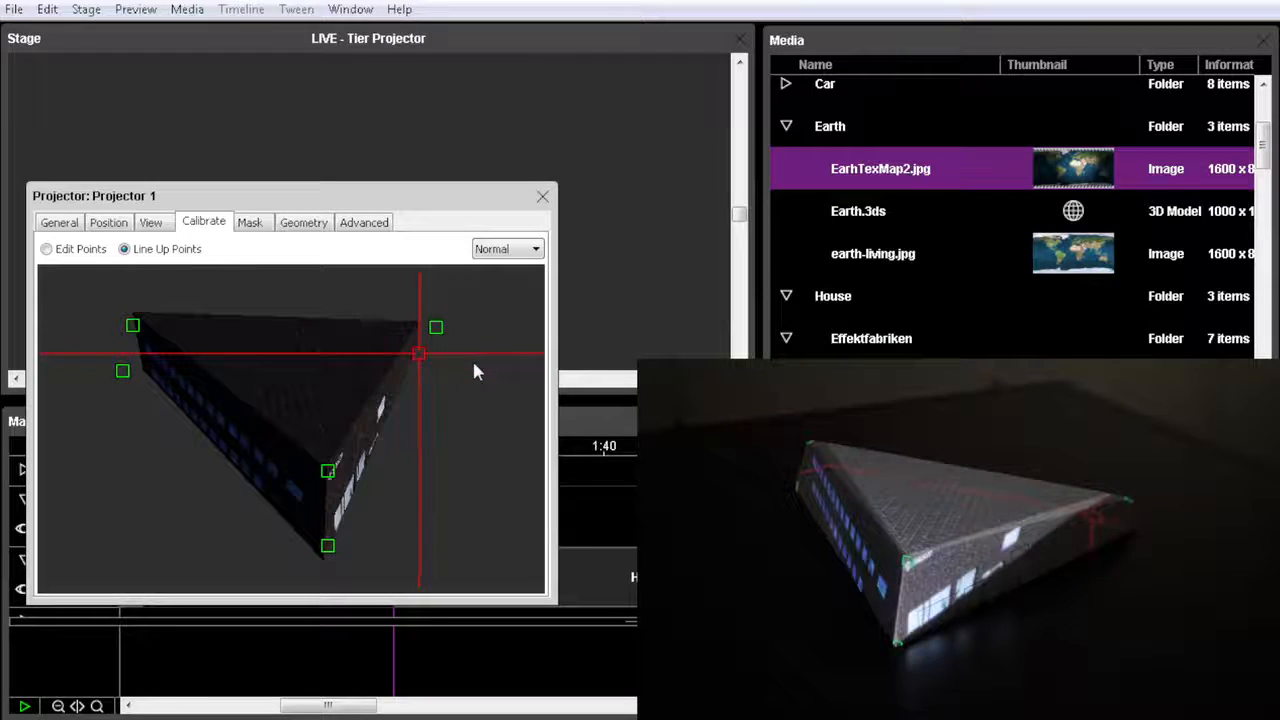
key(Right)
key(Right)
key(Right)
key(Right)
key(Right)
key(Right)
key(Right)
key(Right)
key(Right)
key(Right)
key(Right)
key(Right)
key(Right)
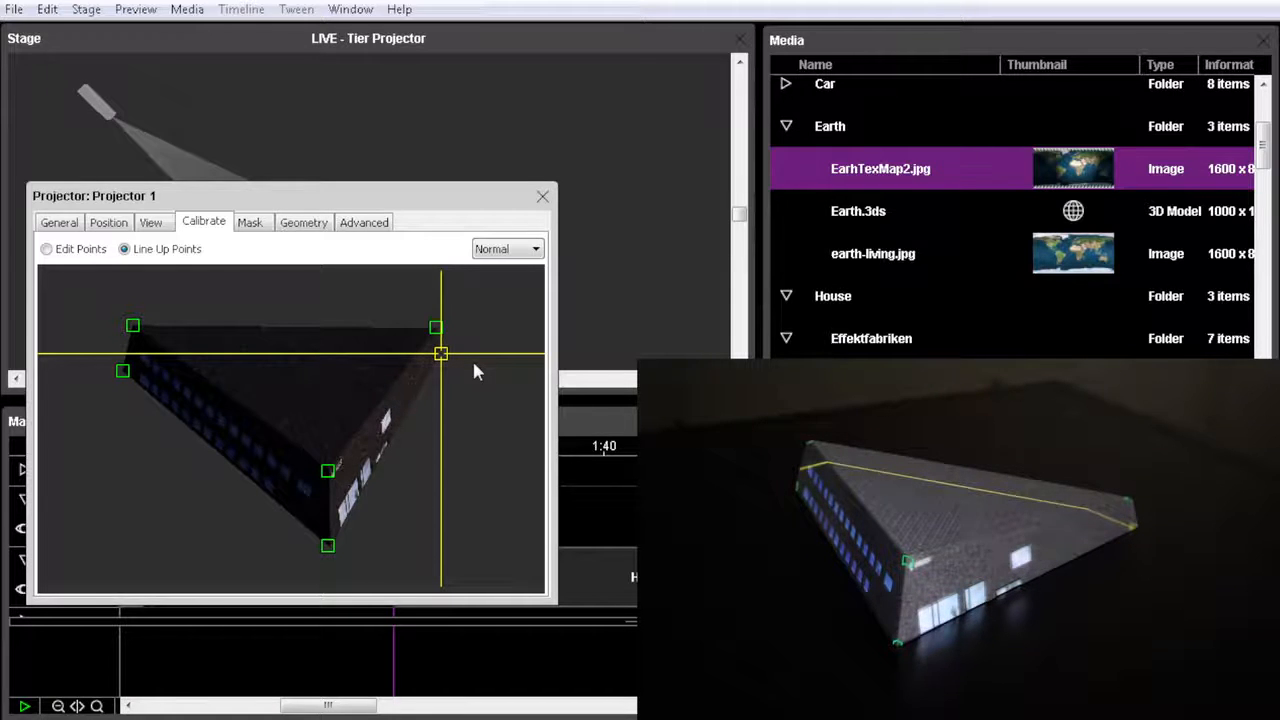
click(152, 223)
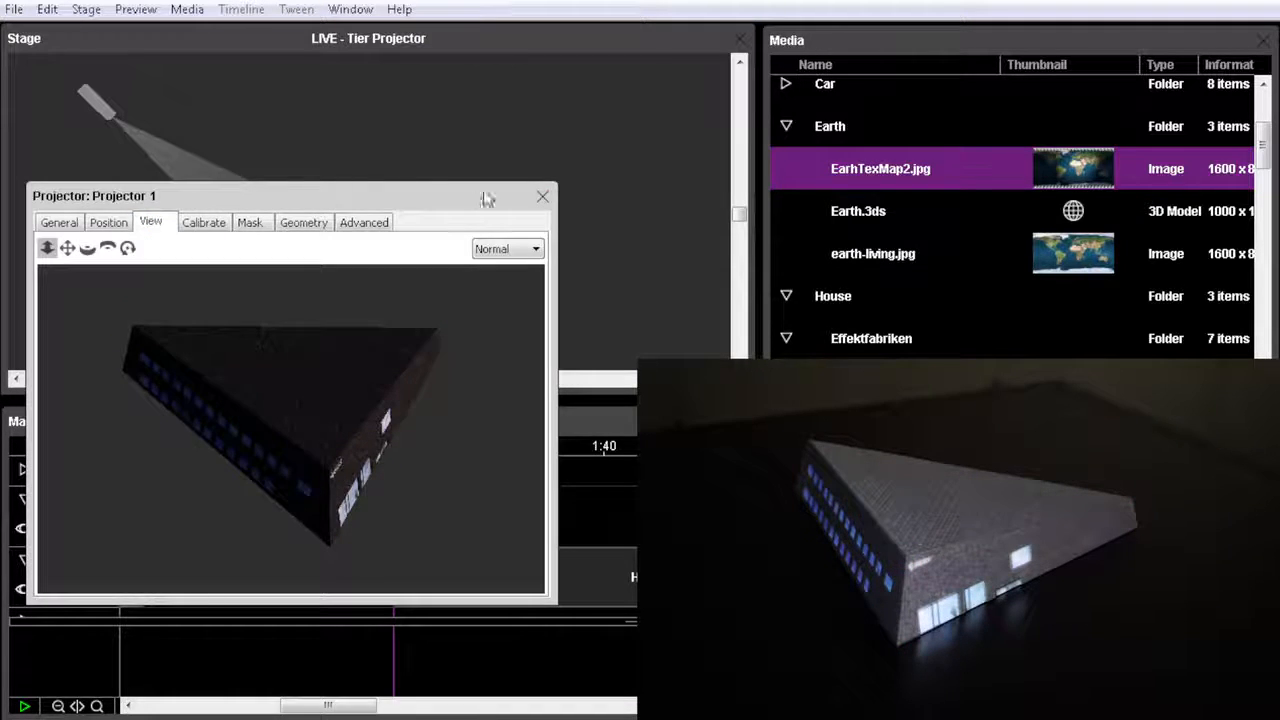
click(542, 197)
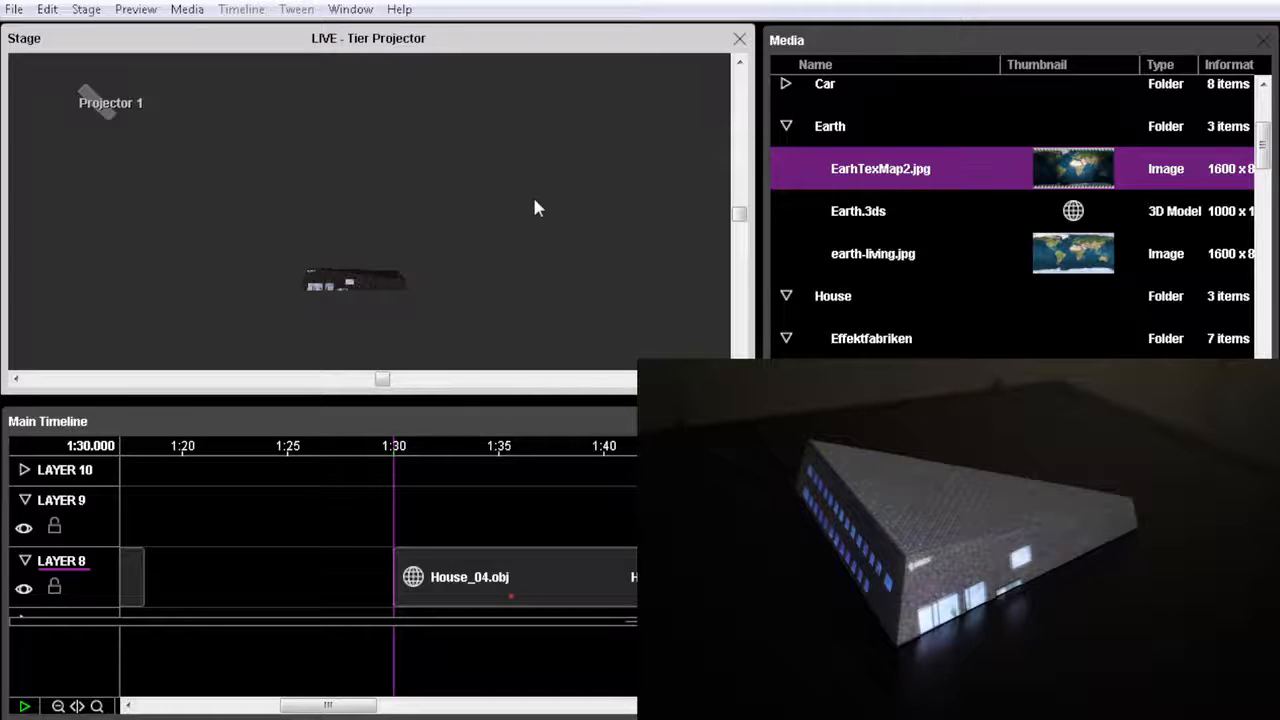
Apply the Dataton Final_test04.mov video as the texture of the House_04.obj model on the stage and play the timeline.
click(575, 583)
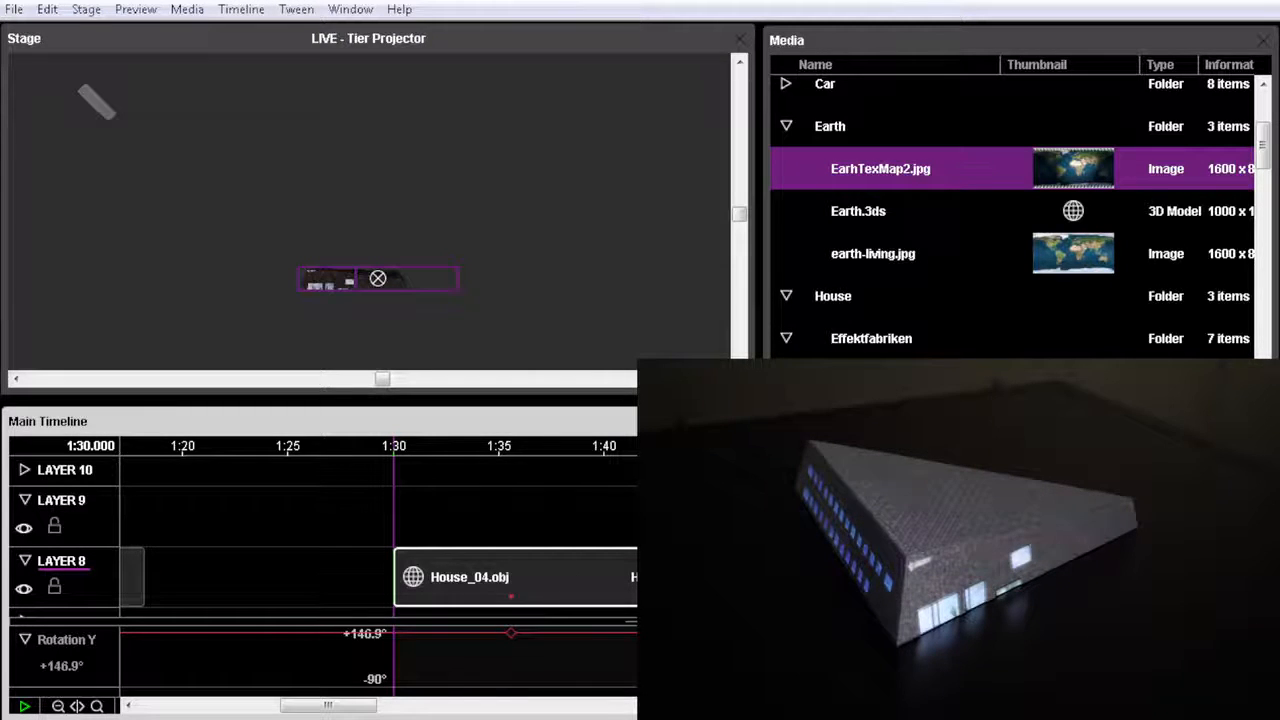
click(1263, 363)
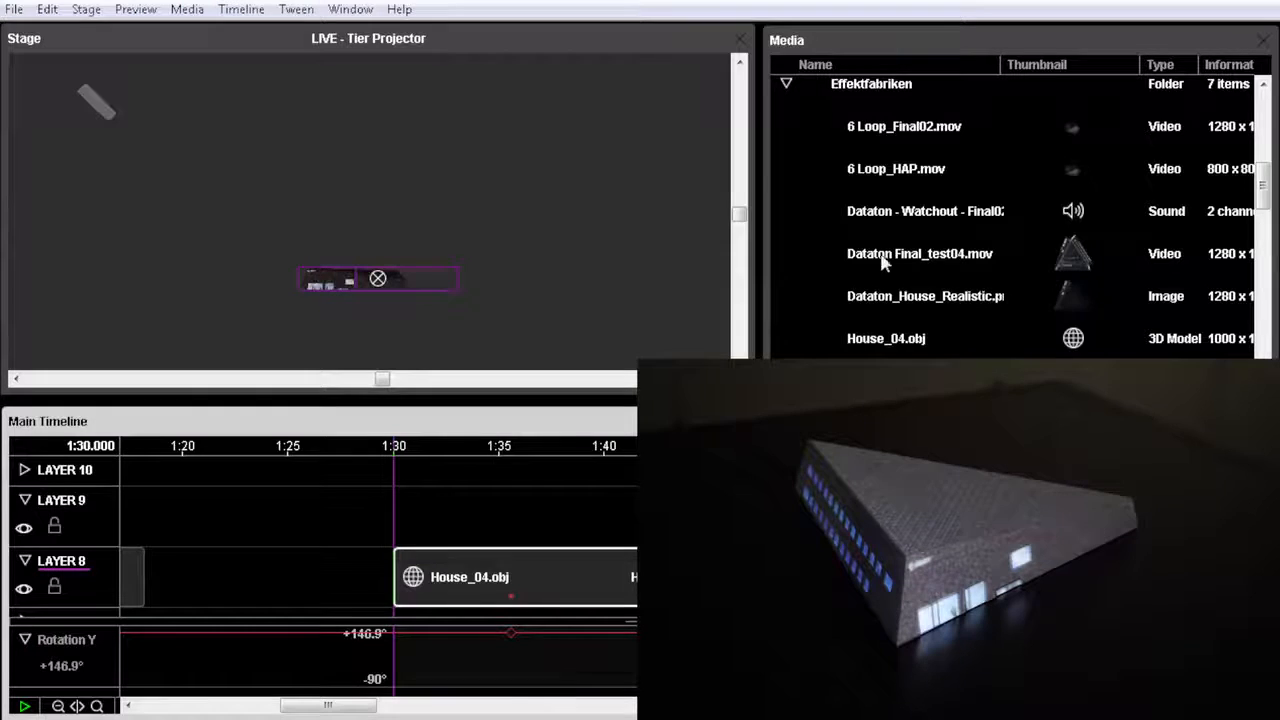
click(893, 254)
drag(893, 254, 325, 287)
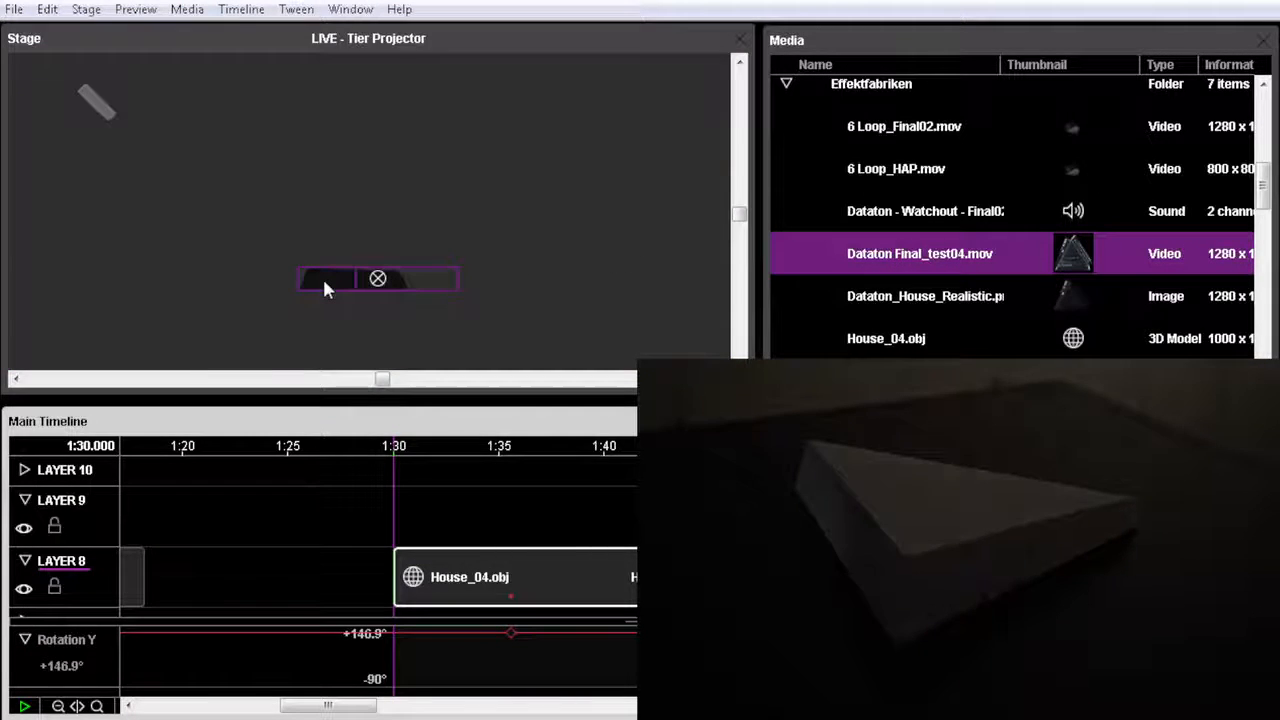
key(space)
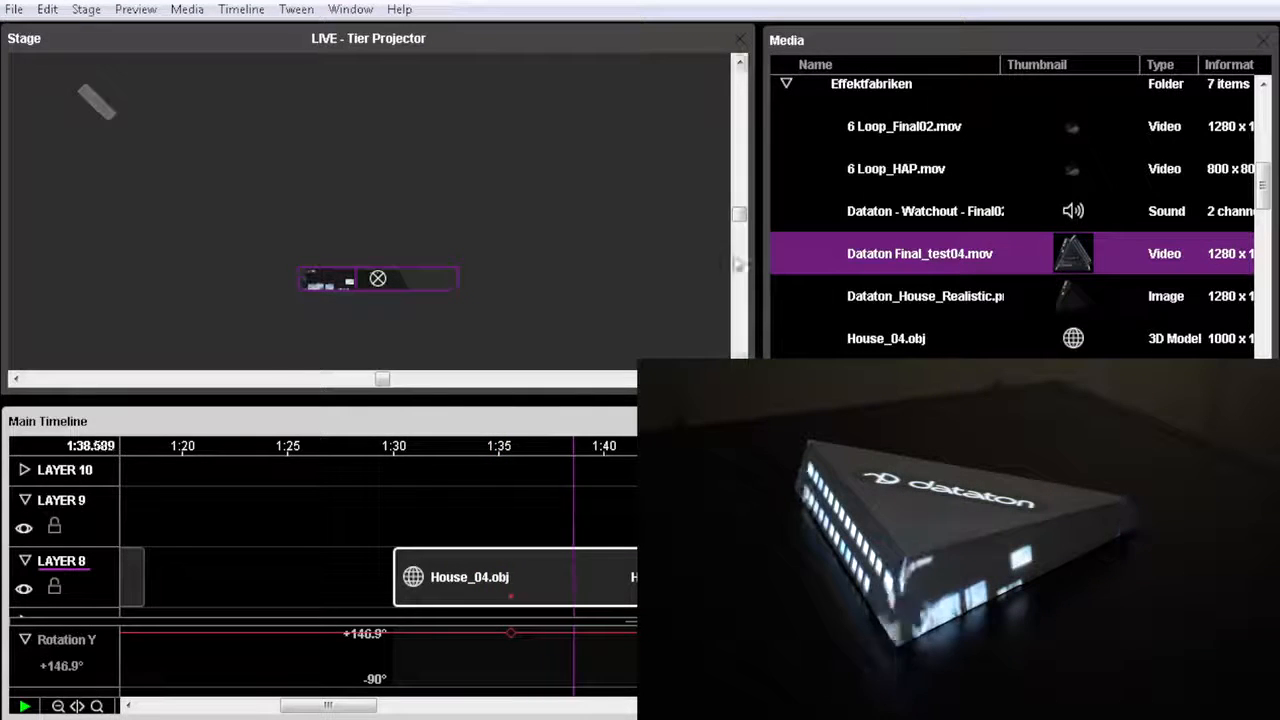
Add the Dataton - Watchout - Final02.wav sound to Layer 9 at 1:30 and play the show from just before it.
drag(871, 213, 579, 536)
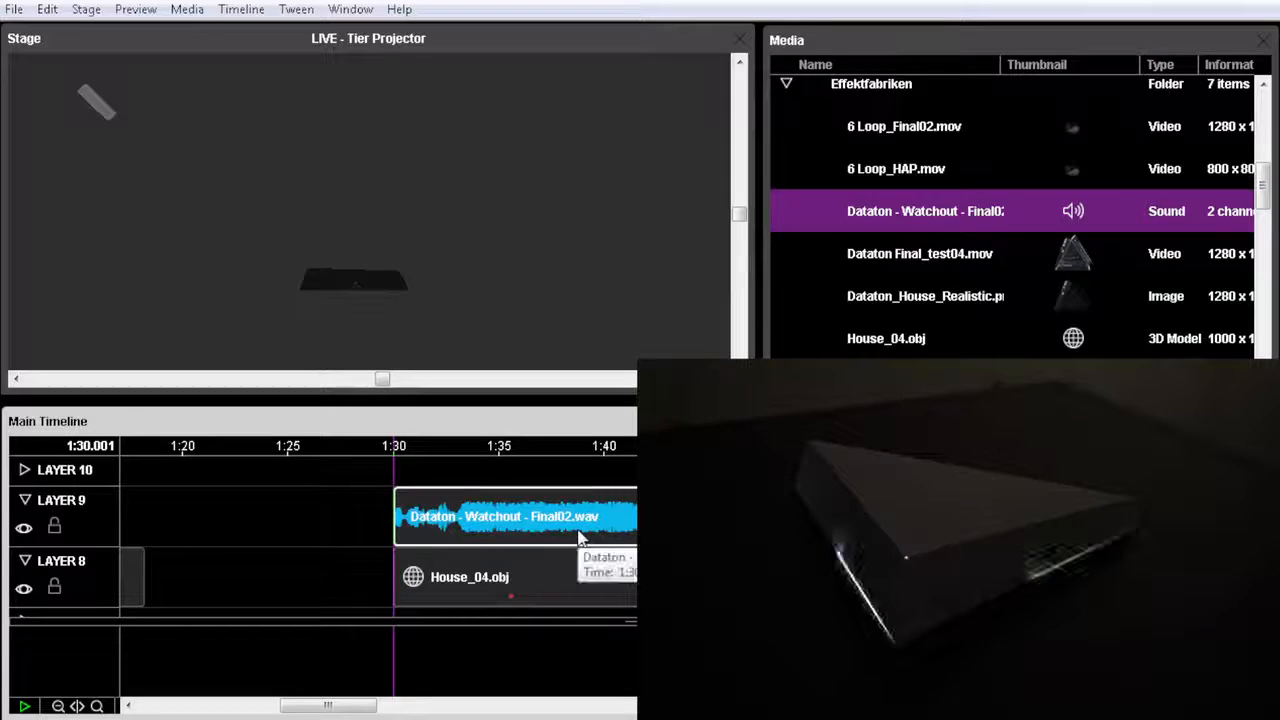
click(379, 452)
key(space)
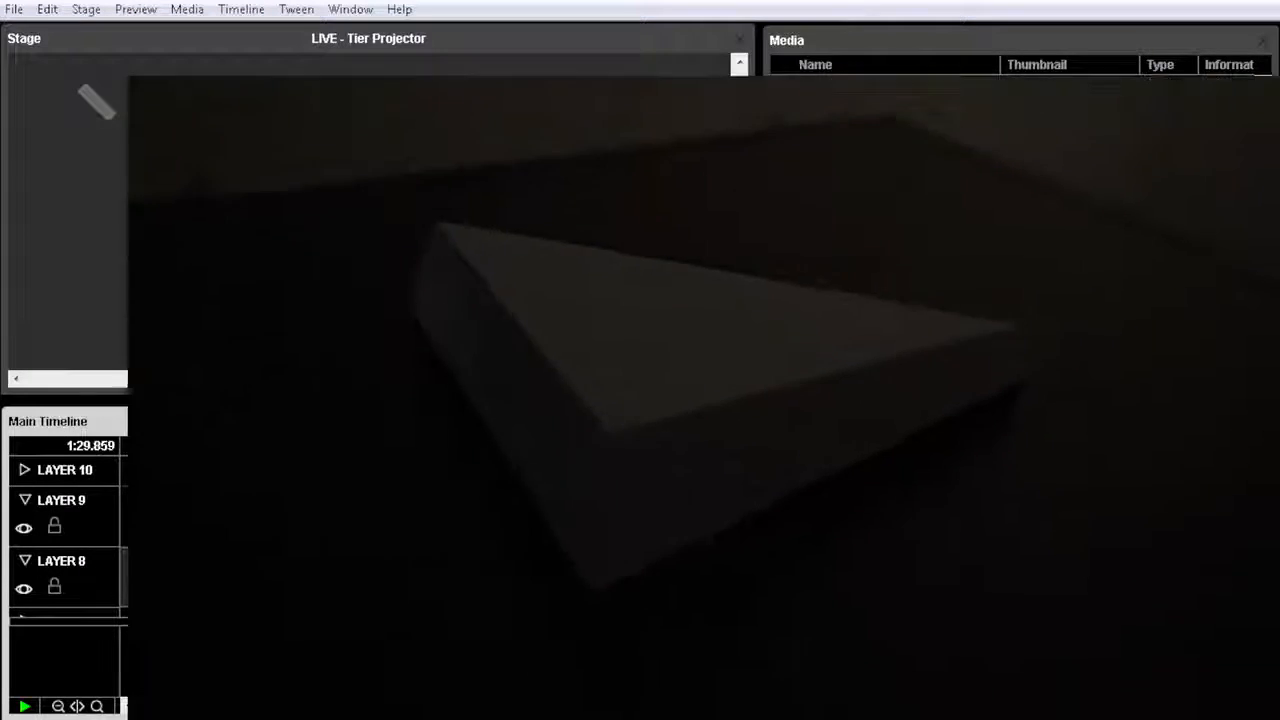